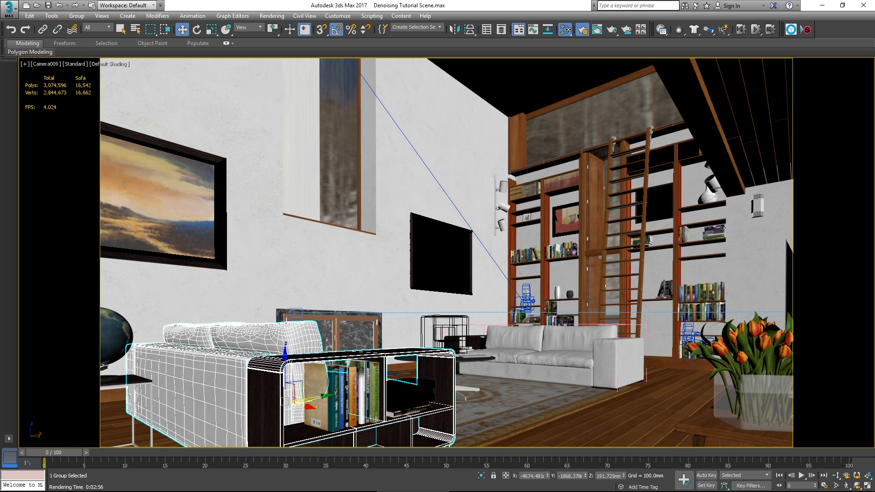
# Set the Corona scene's denoise mode to Full denoising in the render setup
pyautogui.moveTo(874, 46); pyautogui.dragTo(498, 42)
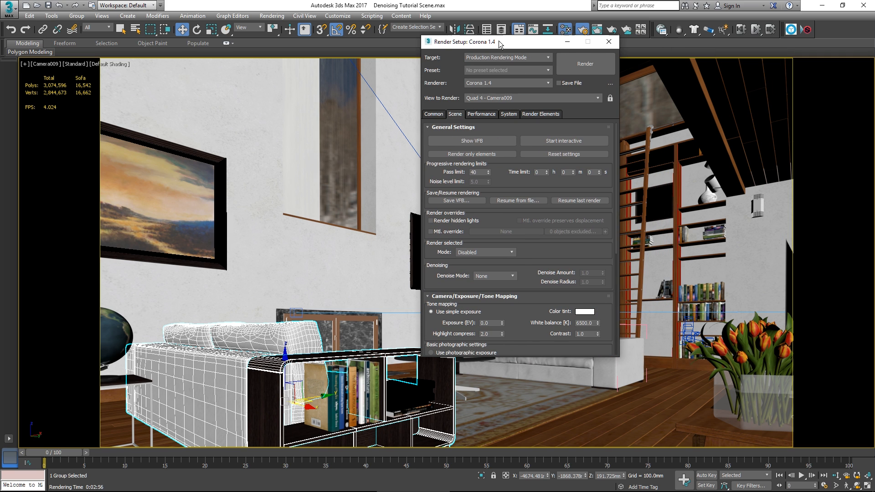
pyautogui.click(438, 117)
pyautogui.click(455, 114)
pyautogui.click(514, 276)
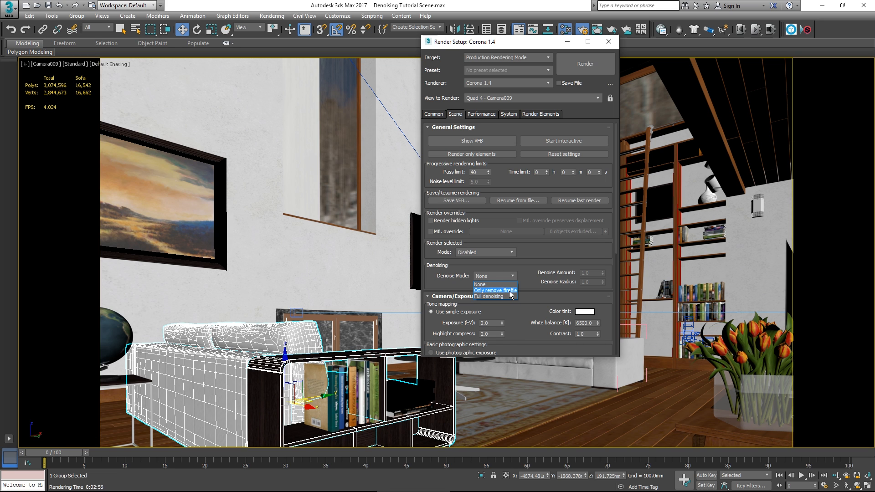
pyautogui.click(507, 296)
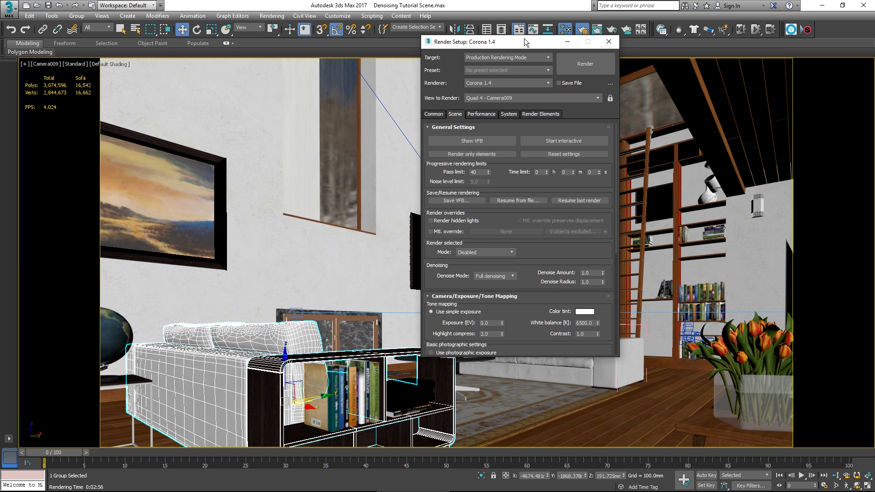
# Render the Camera009 view and inspect the noise on the bookshelf up close during the last pass
pyautogui.moveTo(524, 40); pyautogui.dragTo(874, 59)
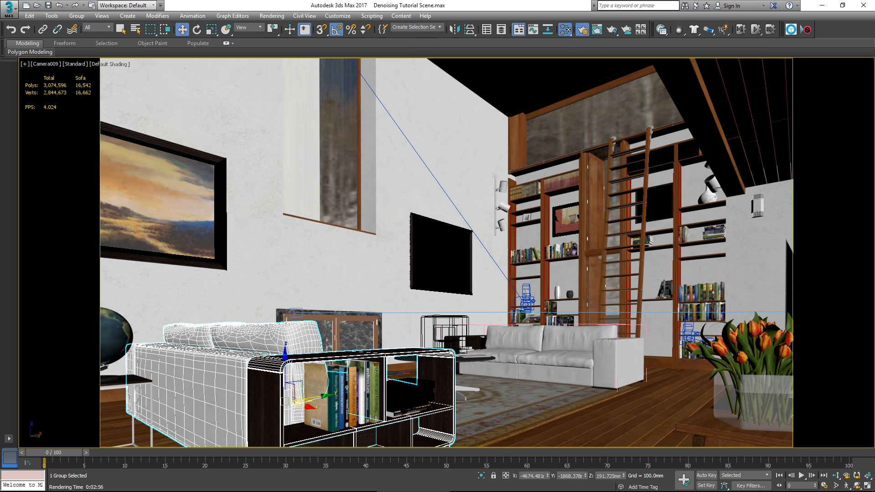
pyautogui.hotkey('shift', 'q')
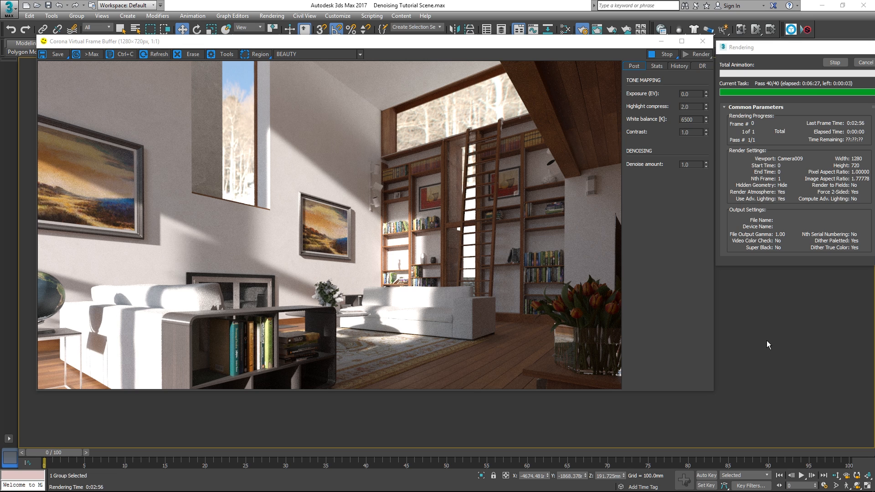
pyautogui.scroll(1, 455, 224)
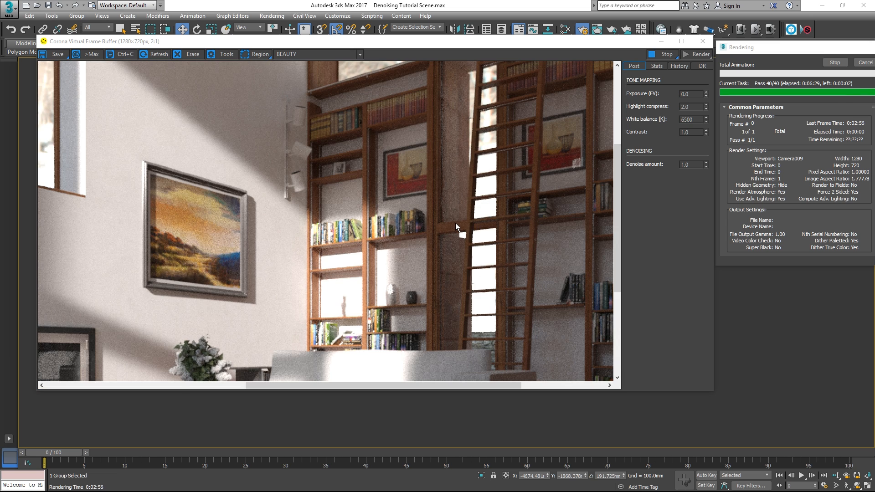
pyautogui.scroll(1, 455, 222)
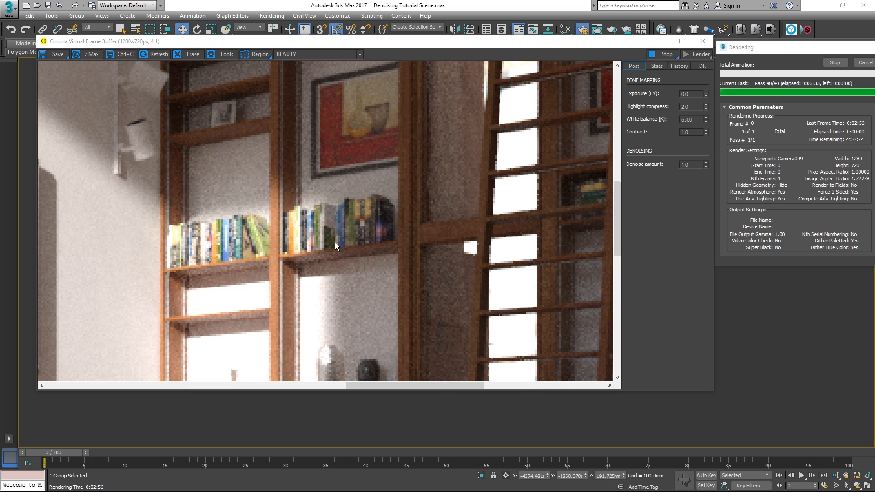
# Examine the finished denoised render around the bookshelves and the landscape painting at several zoom levels
pyautogui.scroll(-1, 373, 263)
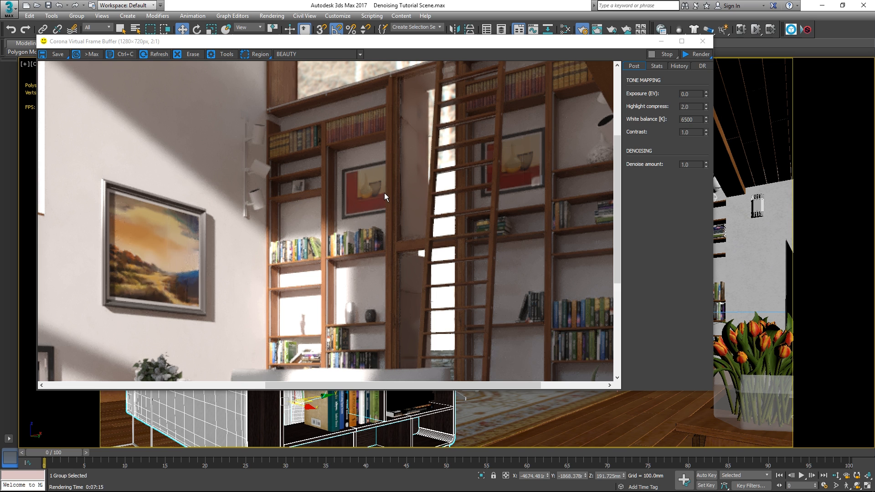
pyautogui.scroll(-1, 374, 226)
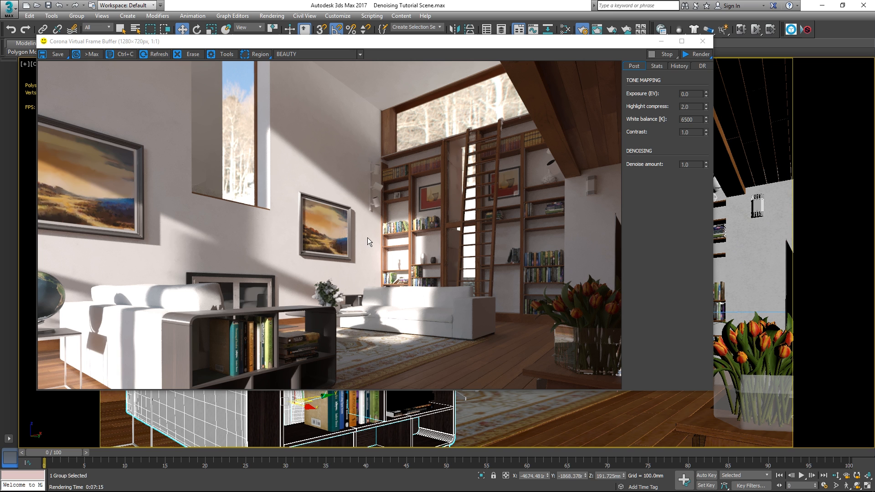
pyautogui.scroll(2, 415, 229)
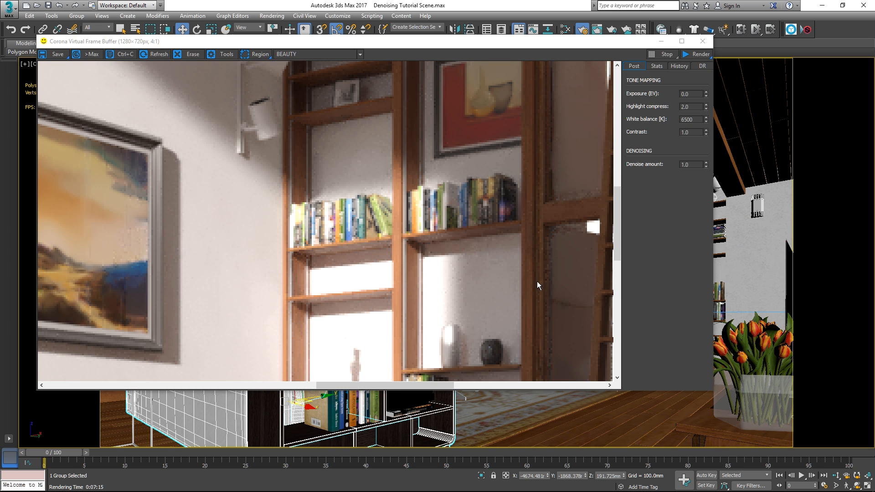
pyautogui.scroll(-1, 498, 296)
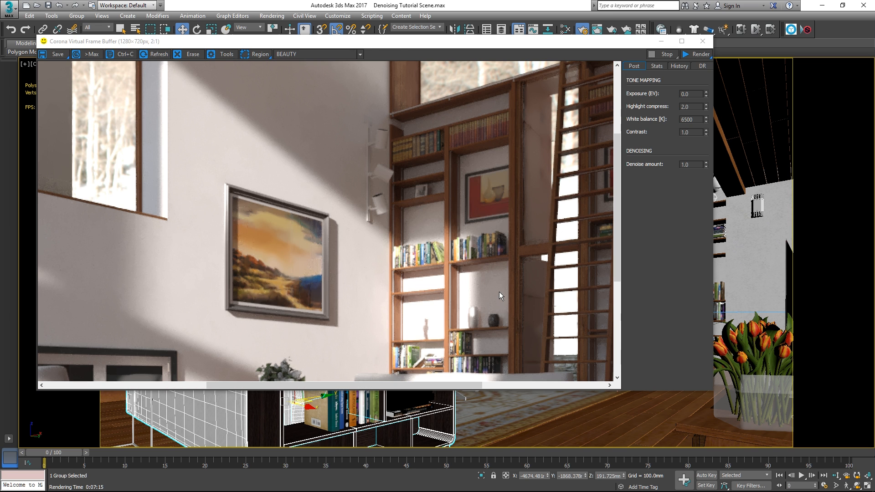
pyautogui.scroll(1, 491, 291)
pyautogui.moveTo(362, 283); pyautogui.dragTo(425, 265)
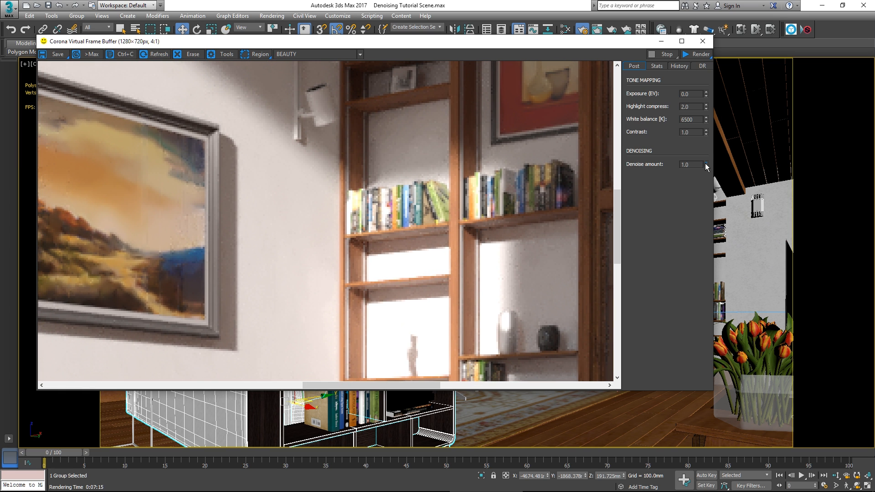
# Lower the frame buffer's denoise amount to 0.0, then raise it to 0.640 to compare the noise on the wall and shelves
pyautogui.moveTo(706, 163); pyautogui.dragTo(704, 322)
pyautogui.moveTo(706, 373); pyautogui.dragTo(703, 417)
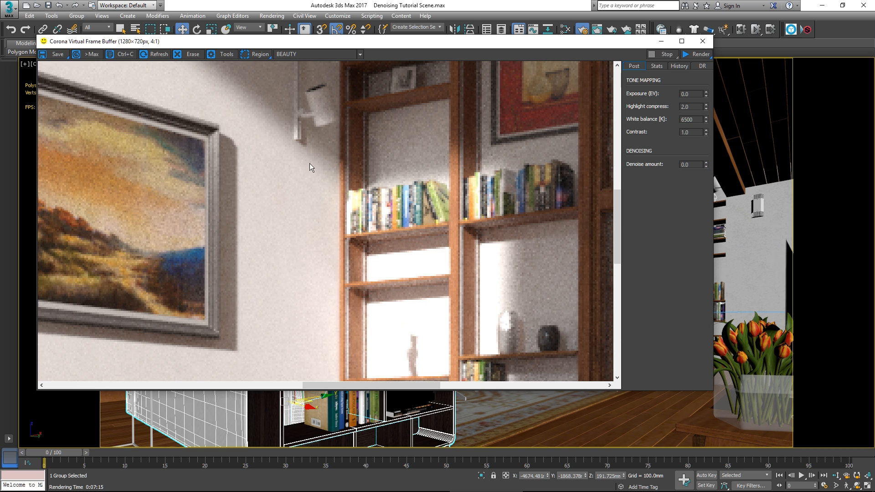
pyautogui.moveTo(705, 166); pyautogui.dragTo(706, 108)
pyautogui.moveTo(707, 78); pyautogui.dragTo(706, 286)
pyautogui.moveTo(707, 163); pyautogui.dragTo(701, 260)
pyautogui.click(706, 163)
pyautogui.moveTo(706, 157); pyautogui.dragTo(706, 147)
# Set the denoise amount to 1.0 while viewing the rug and wooden floor up close
pyautogui.scroll(-5, 533, 291)
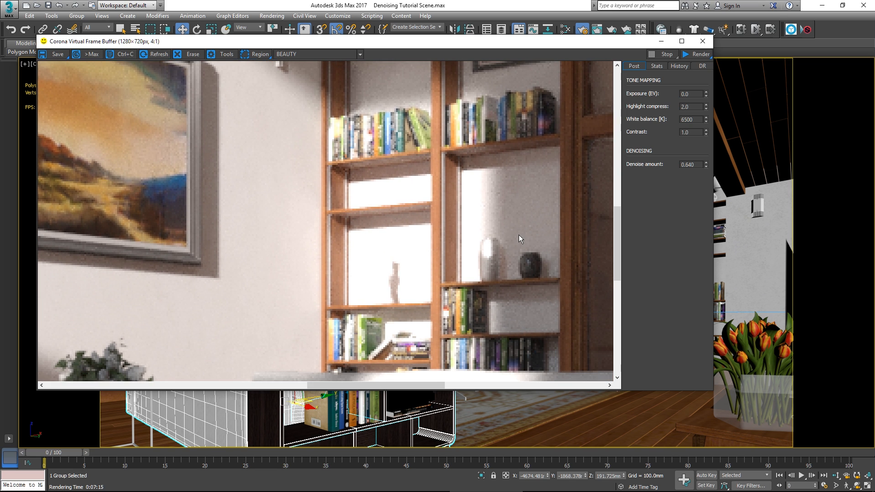
pyautogui.scroll(-5, 455, 325)
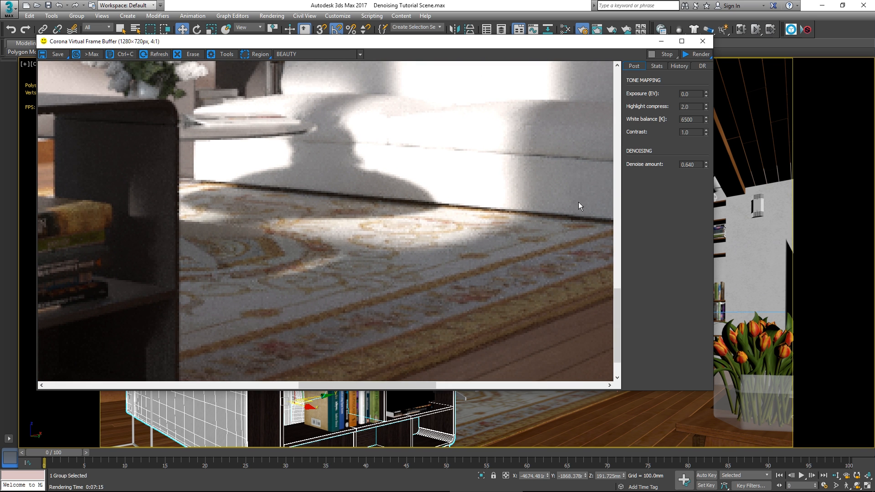
pyautogui.moveTo(510, 285); pyautogui.dragTo(395, 179)
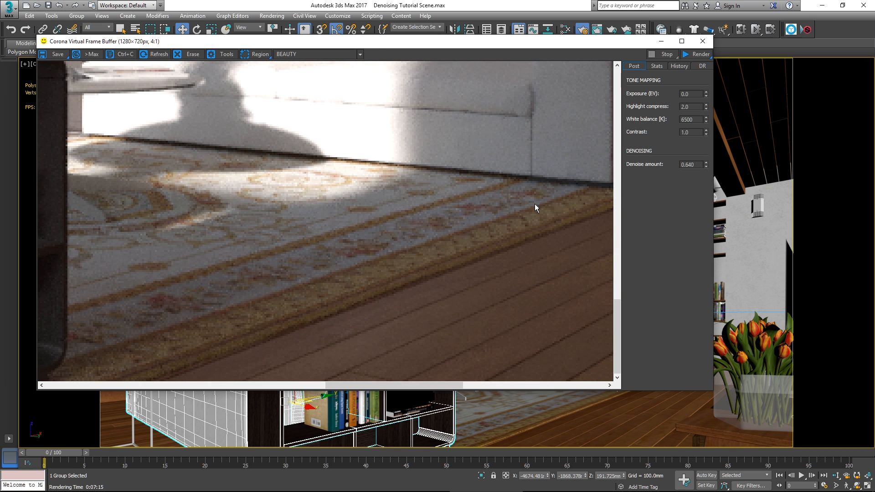
pyautogui.moveTo(535, 203); pyautogui.dragTo(455, 202)
pyautogui.moveTo(707, 166); pyautogui.dragTo(706, 55)
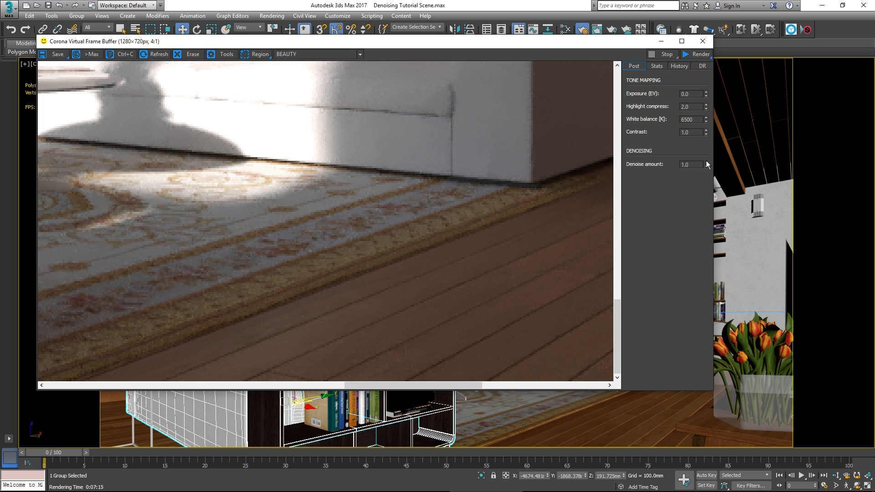
# Lower the denoise amount and raise it back to 1.0 to compare the detail in the rug and floor
pyautogui.moveTo(702, 206); pyautogui.dragTo(703, 252)
pyautogui.moveTo(708, 318); pyautogui.dragTo(710, 407)
pyautogui.moveTo(708, 148); pyautogui.dragTo(709, 116)
pyautogui.moveTo(709, 81); pyautogui.dragTo(707, 8)
pyautogui.moveTo(706, 162); pyautogui.dragTo(710, 79)
pyautogui.scroll(-2, 431, 211)
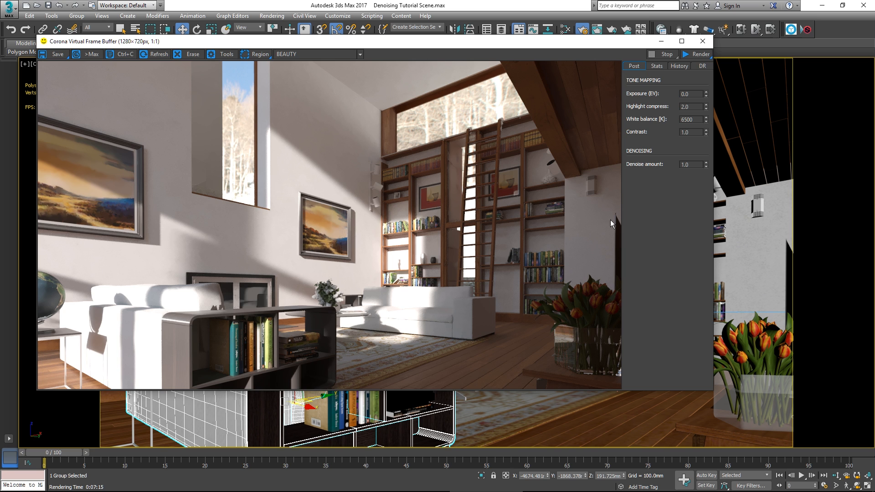
# Add a CShading_Beauty render element in the render setup
pyautogui.moveTo(874, 63); pyautogui.dragTo(660, 49)
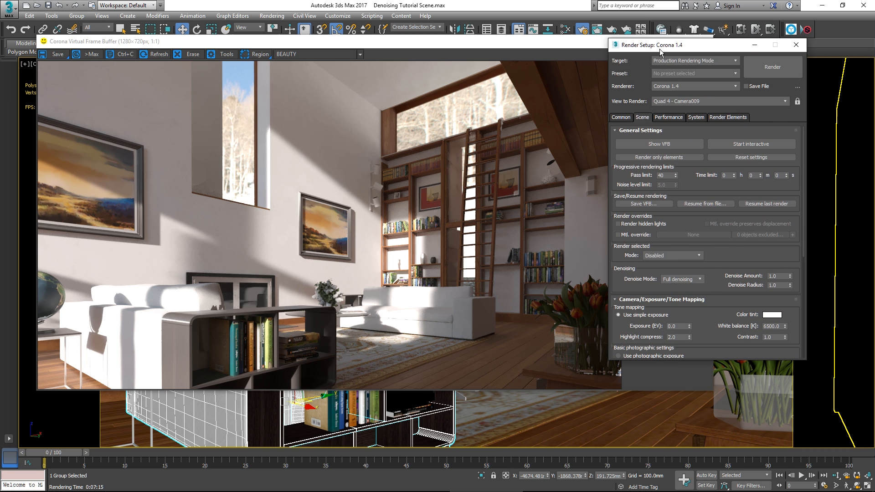
pyautogui.click(739, 117)
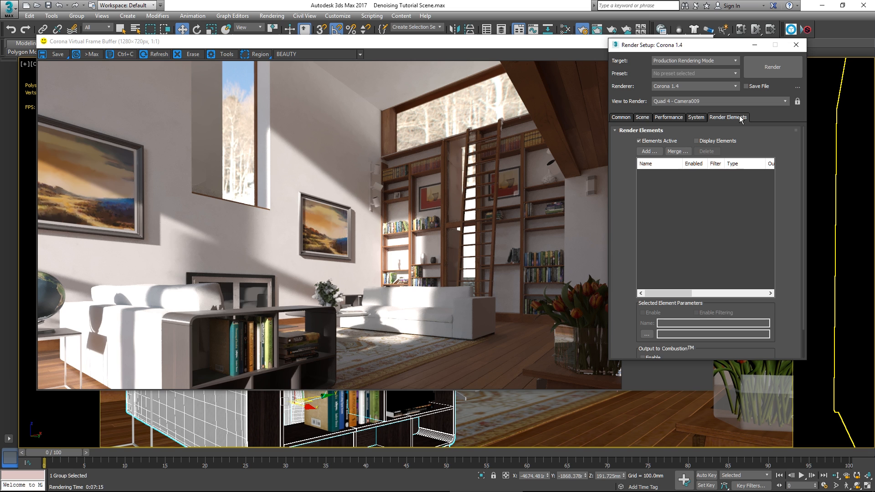
pyautogui.click(647, 152)
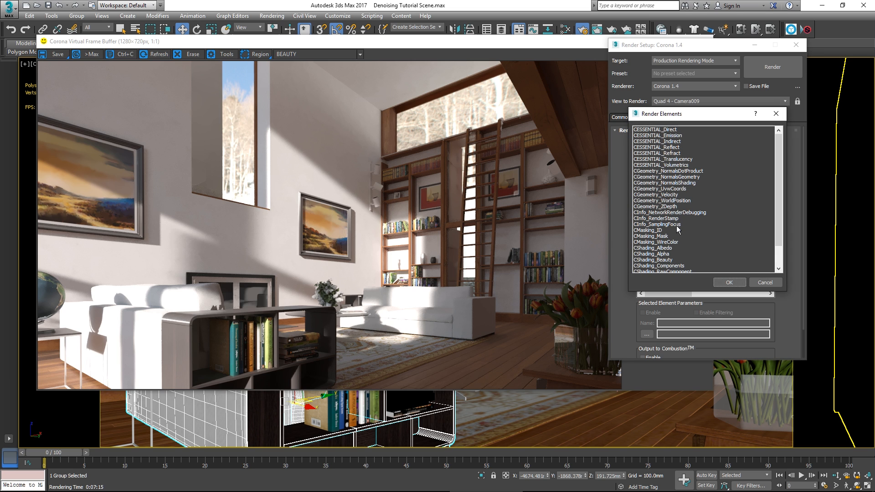
pyautogui.click(665, 260)
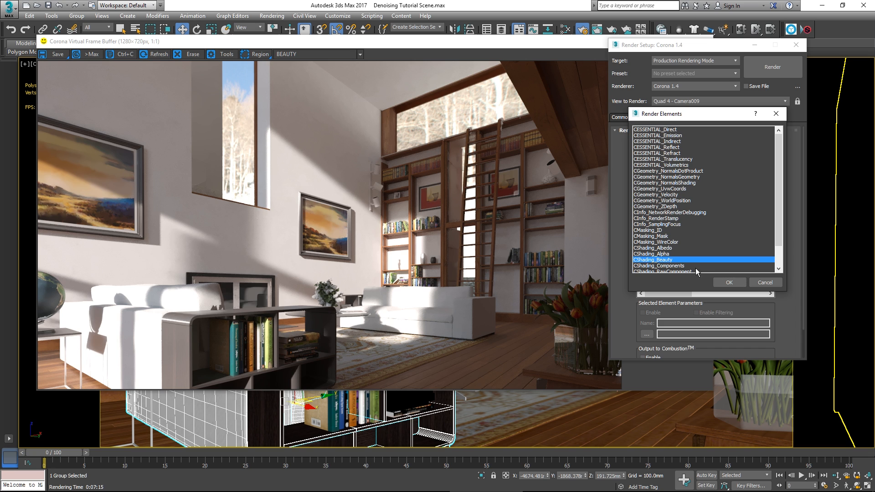
pyautogui.click(729, 283)
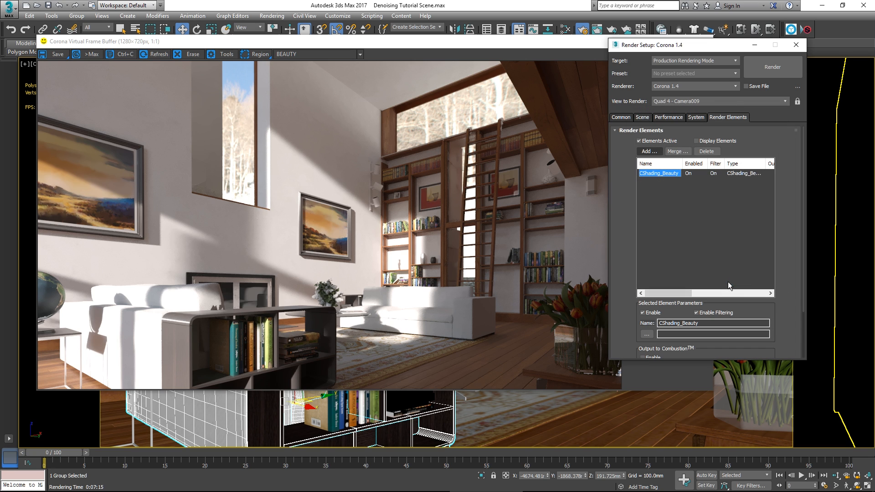
# Rename the new Beauty element as CShading_Beauty NoDenoise
pyautogui.moveTo(780, 291); pyautogui.dragTo(779, 195)
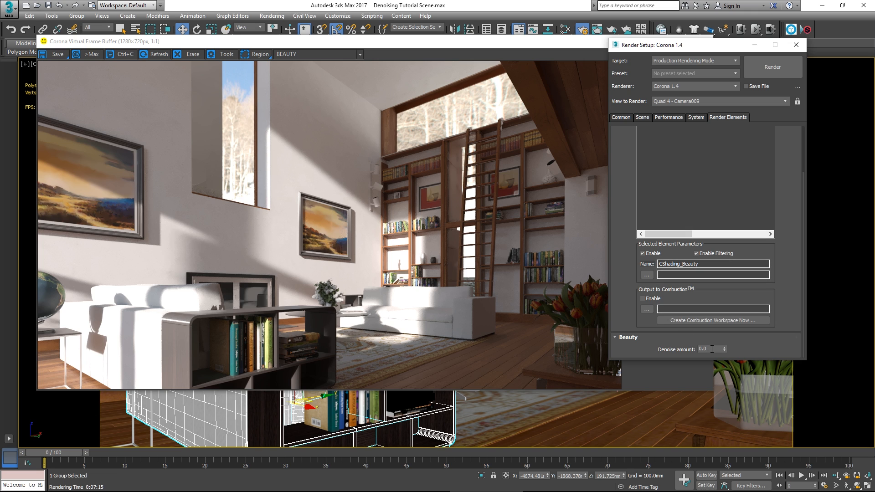
pyautogui.click(707, 264)
pyautogui.write('NoDenoise')
# Add a second CShading_Beauty render element and name it CShading_Beauty 50 percent
pyautogui.scroll(3, 789, 172)
pyautogui.click(646, 151)
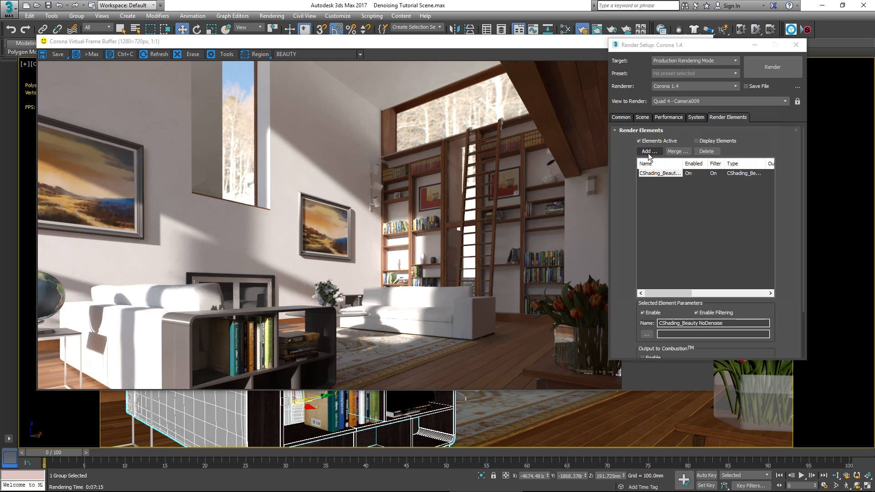
pyautogui.click(658, 260)
pyautogui.click(728, 282)
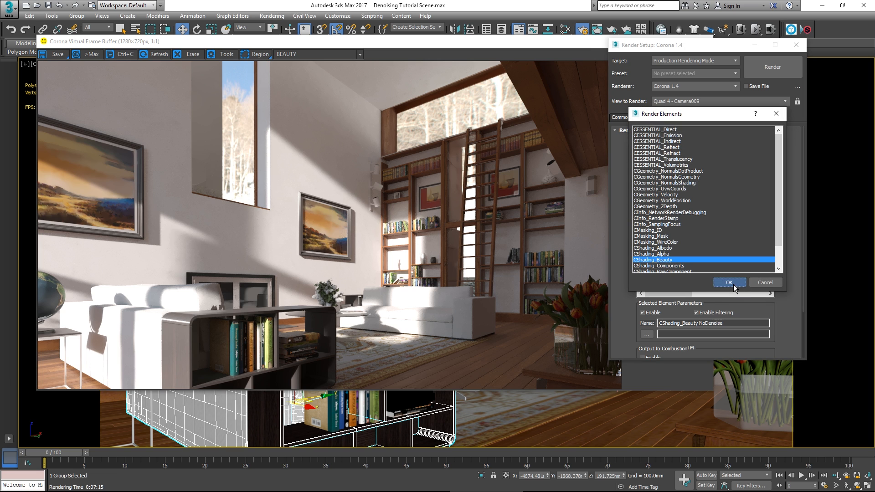
pyautogui.click(720, 322)
pyautogui.write('50 percent')
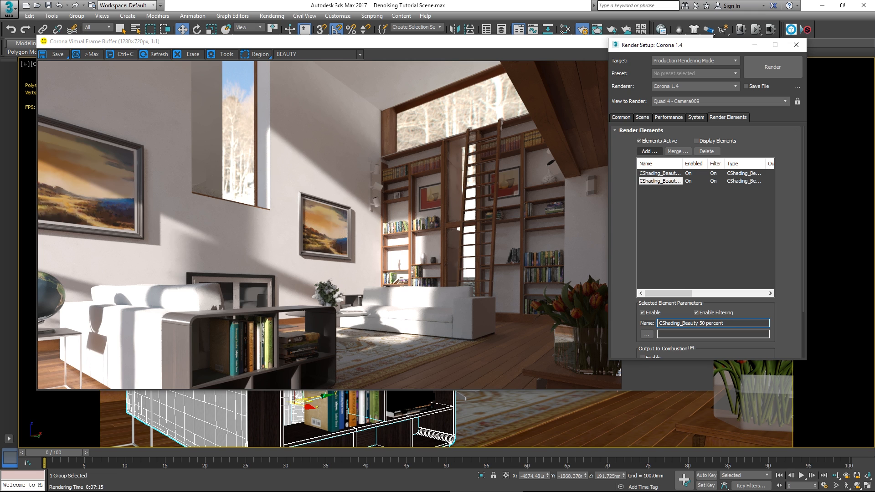
# Set the denoise amount of the CShading_Beauty 50 percent element to 0.5 and move the render setup window aside
pyautogui.moveTo(787, 280); pyautogui.dragTo(788, 166)
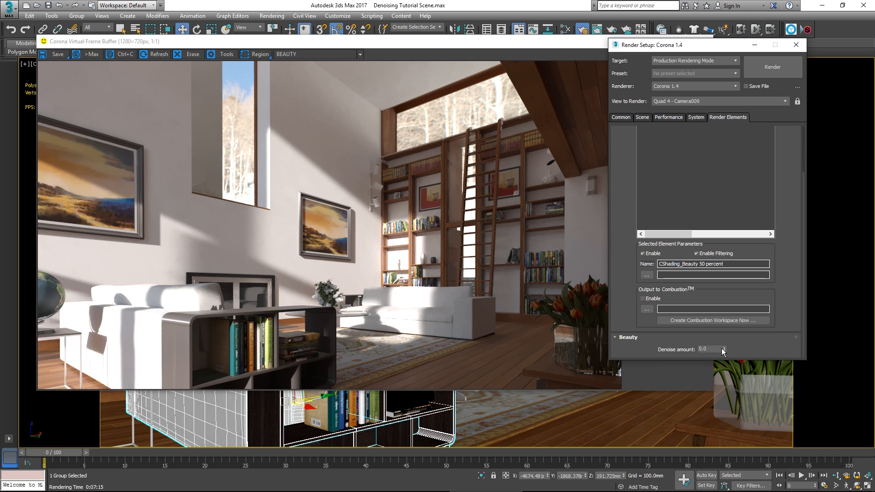
pyautogui.doubleClick(706, 349)
pyautogui.write('0.5')
pyautogui.press('Return')
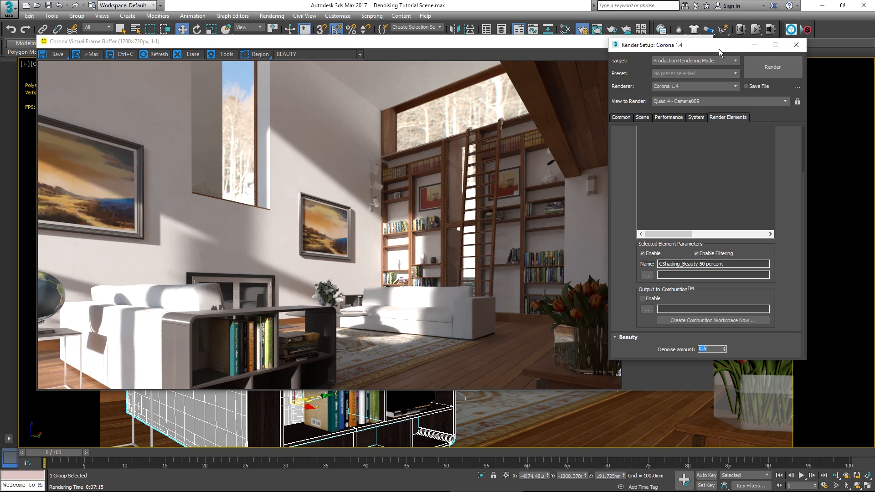
pyautogui.moveTo(719, 48); pyautogui.dragTo(874, 39)
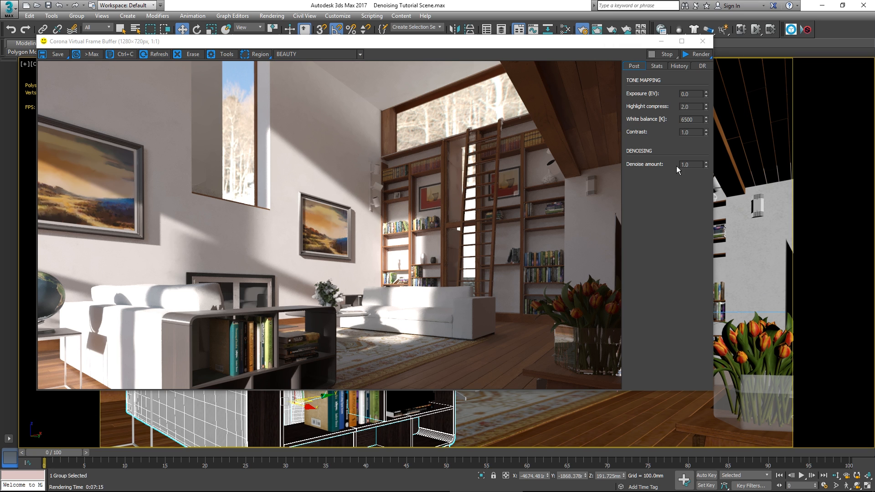
# Review the names and denoise amounts of the two Beauty render elements in the render setup
pyautogui.moveTo(874, 50); pyautogui.dragTo(746, 57)
pyautogui.moveTo(791, 202); pyautogui.dragTo(787, 266)
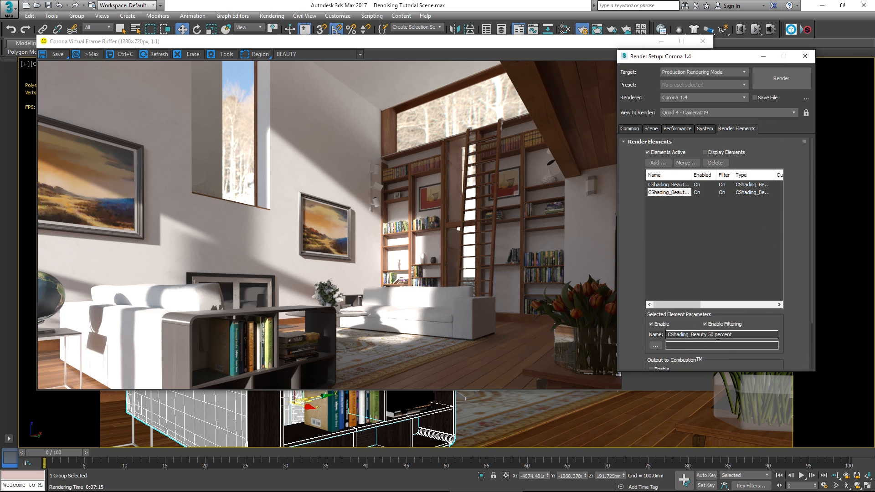
pyautogui.moveTo(782, 307)
pyautogui.mouseDown()
pyautogui.moveTo(780, 248)
pyautogui.moveTo(792, 312)
pyautogui.mouseUp()
pyautogui.click(678, 185)
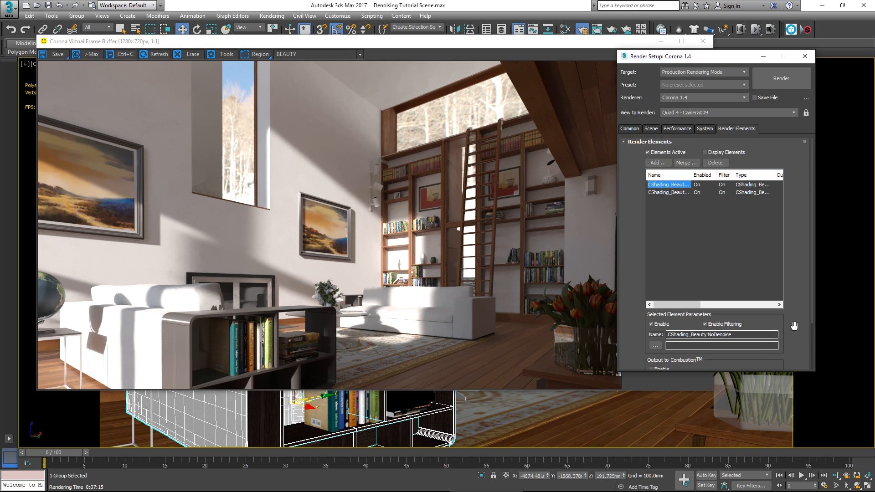
pyautogui.scroll(-3, 792, 237)
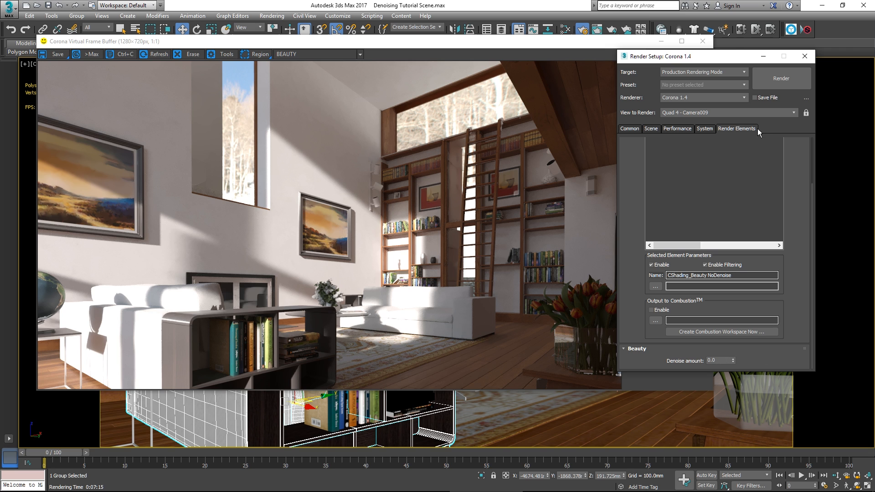
pyautogui.moveTo(707, 60); pyautogui.dragTo(874, 59)
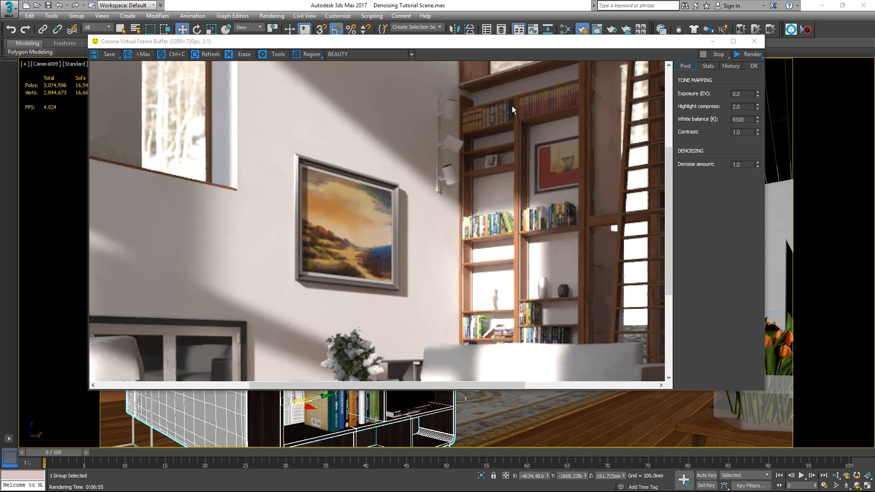
# View the CShading_Beauty NoDenoise and CShading_Beauty 50 percent elements in the frame buffer to compare their noise
pyautogui.click(365, 53)
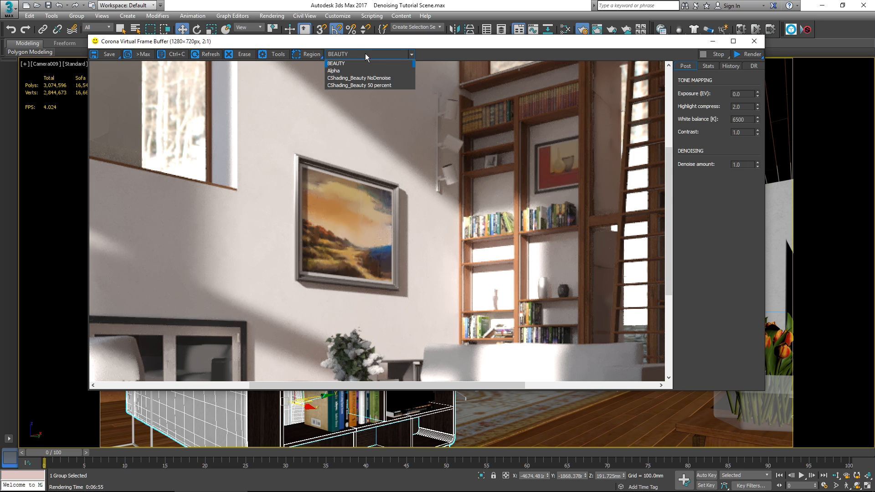
pyautogui.click(372, 80)
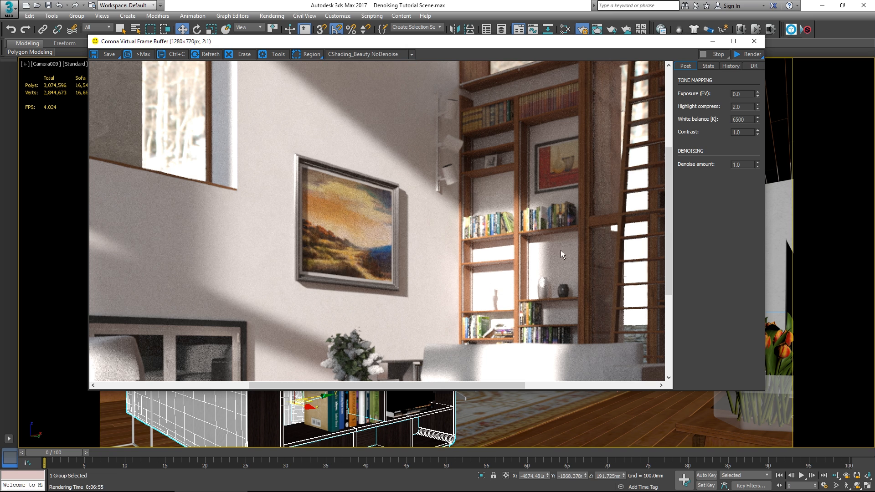
pyautogui.click(374, 55)
pyautogui.click(377, 85)
# Save the render and its elements as DenoiseTutorial in PNG format with RGB 24 bit colors
pyautogui.click(110, 53)
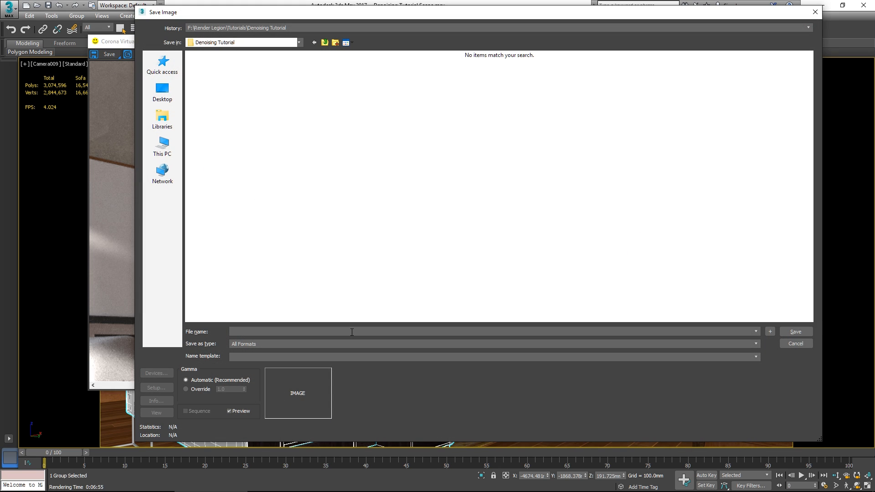
pyautogui.write('Denoise')
pyautogui.click(310, 344)
pyautogui.click(272, 400)
pyautogui.click(803, 334)
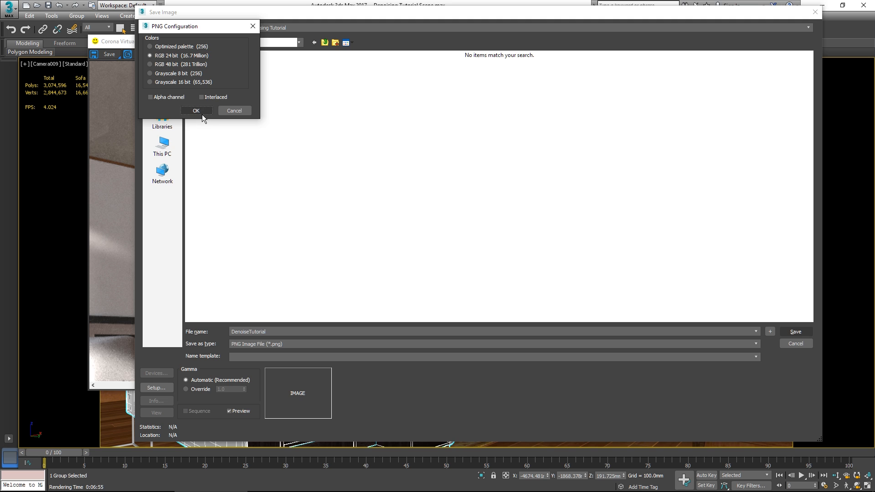
pyautogui.click(201, 114)
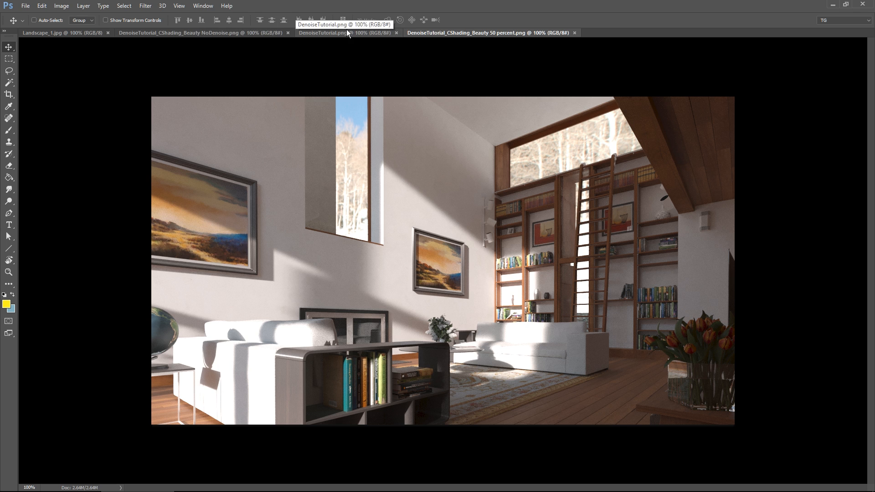
# In Photoshop, copy the whole 50 percent image and paste it as a new layer in the NoDenoise document
pyautogui.press('ctrl')
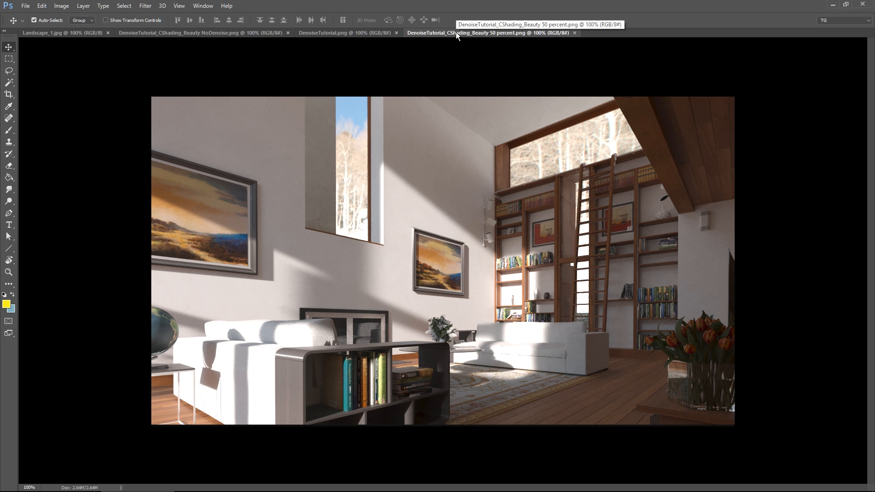
pyautogui.hotkey('ctrl', 'a')
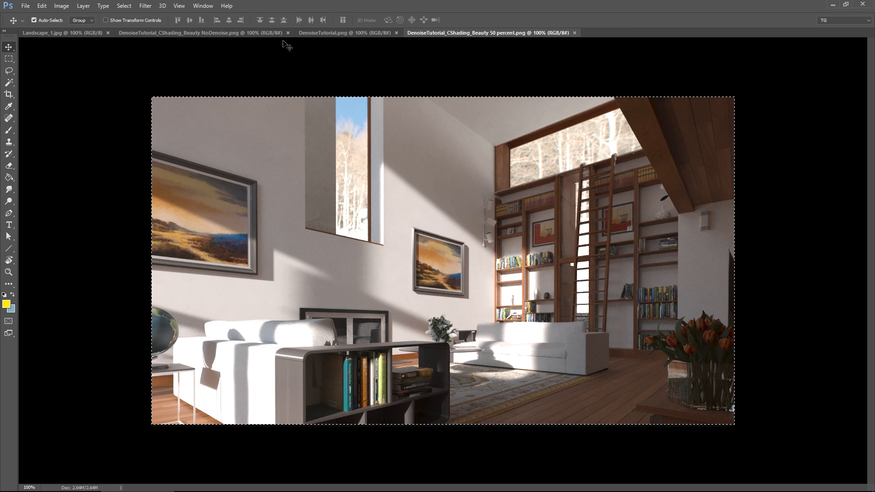
pyautogui.click(247, 33)
pyautogui.hotkey('ctrl', 'v')
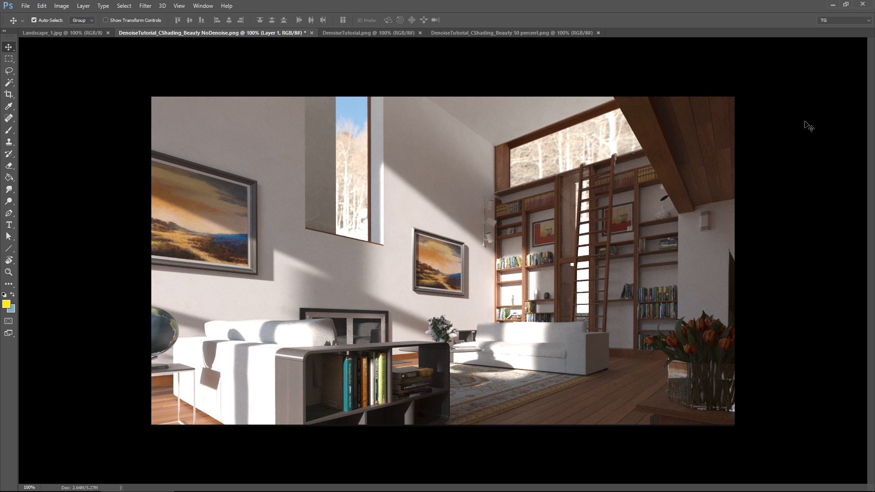
# Copy the whole DenoiseTutorial.png image and paste it as the top layer in the NoDenoise document
pyautogui.click(377, 32)
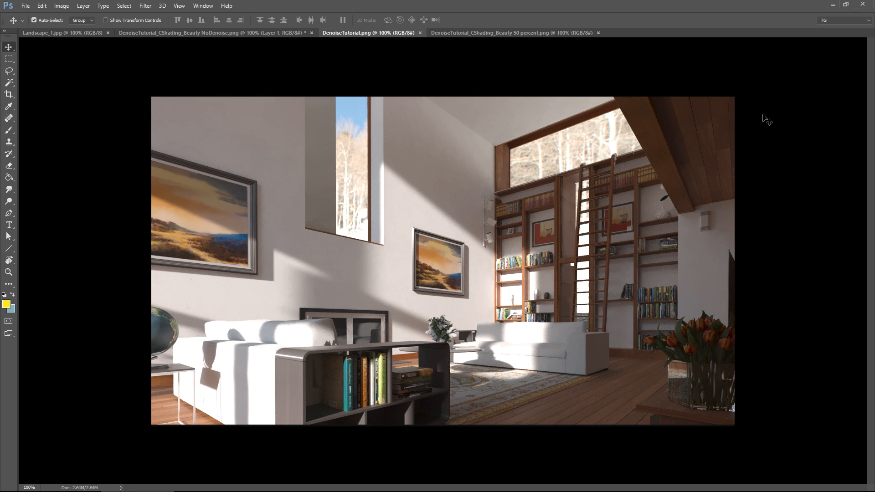
pyautogui.hotkey('ctrl', 'a')
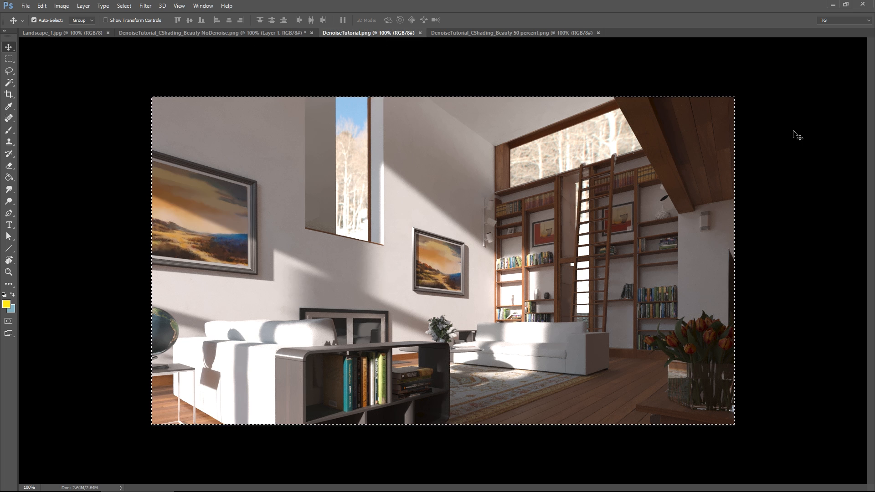
pyautogui.click(236, 36)
pyautogui.hotkey('ctrl', 'v')
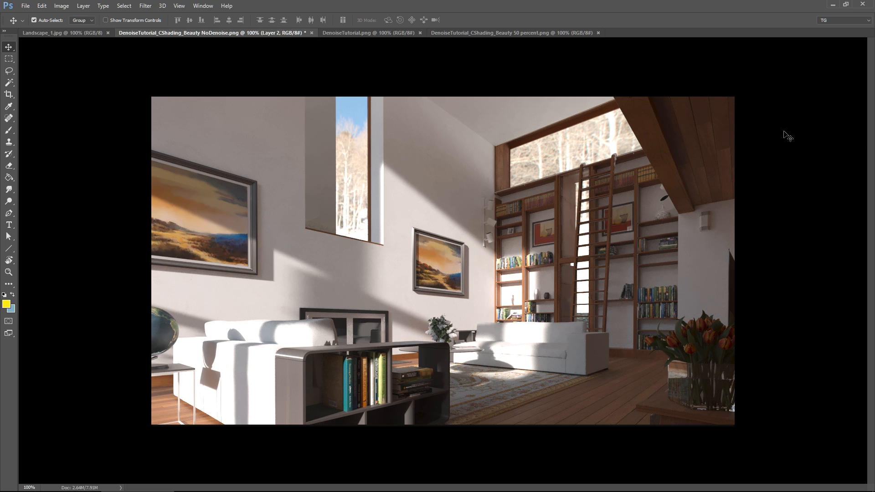
# Close the DenoiseTutorial.png and DenoiseTutorial_CShading_Beauty 50 percent.png documents
pyautogui.click(376, 34)
pyautogui.click(421, 32)
pyautogui.click(474, 33)
pyautogui.click(489, 32)
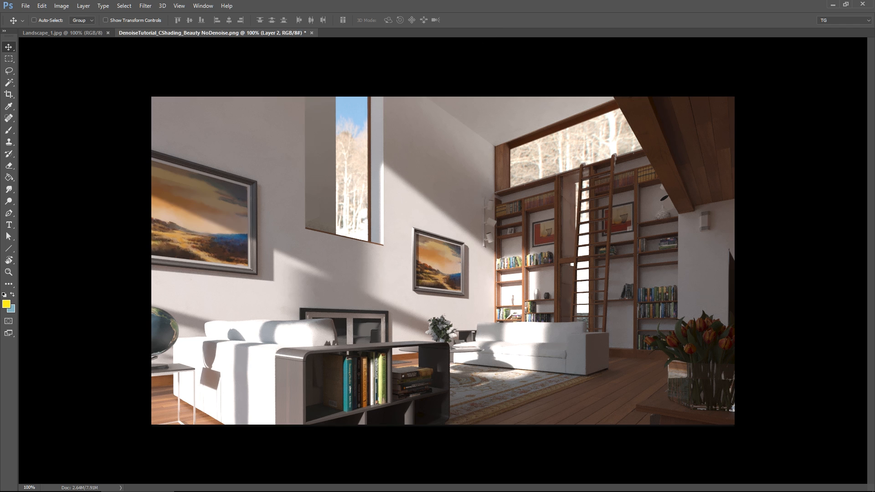
# Display the layer list and toggle Layer 2 and Layer 1 at 200% zoom to compare the denoise levels
pyautogui.press('F7')
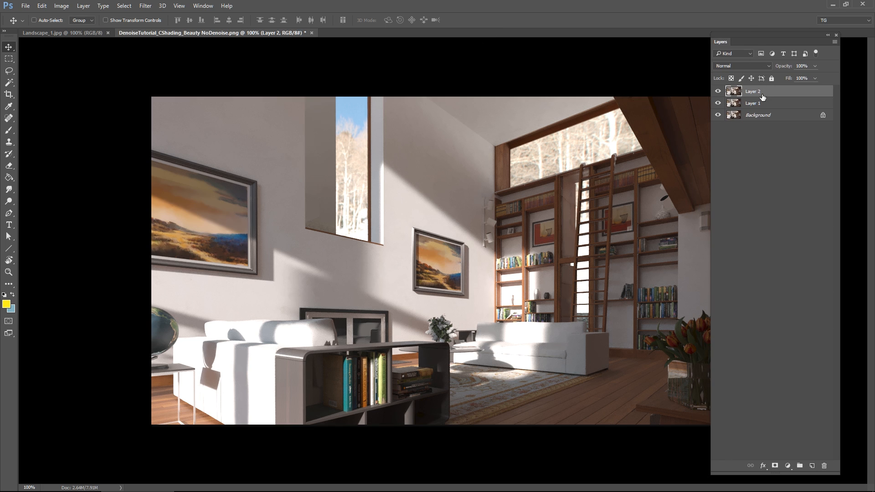
pyautogui.hotkey('ctrl', '+')
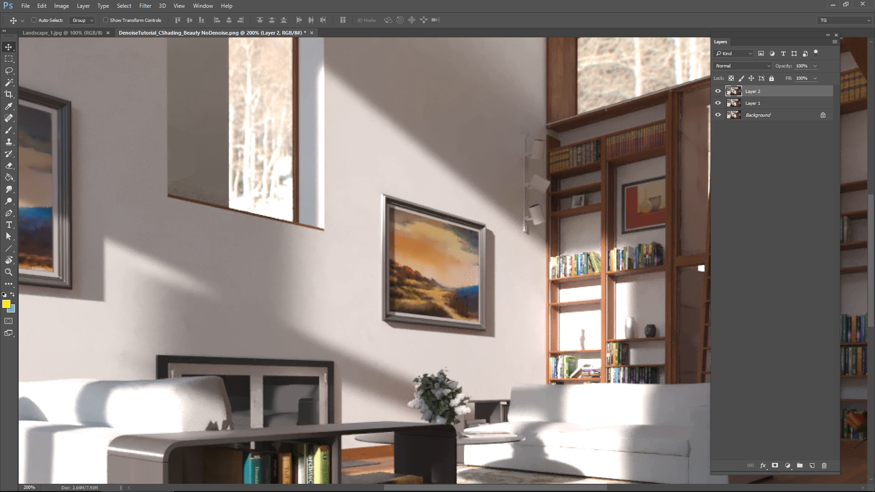
pyautogui.click(718, 92)
pyautogui.click(719, 104)
pyautogui.moveTo(437, 260); pyautogui.dragTo(596, 364)
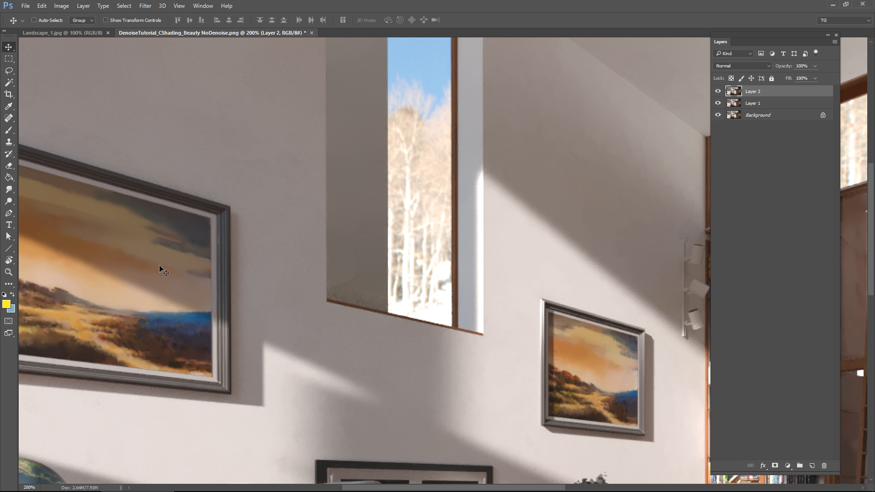
# Compare the wall painting with the original Landscape_1.jpg texture and toggle Layer 2 to inspect the detail
pyautogui.click(90, 32)
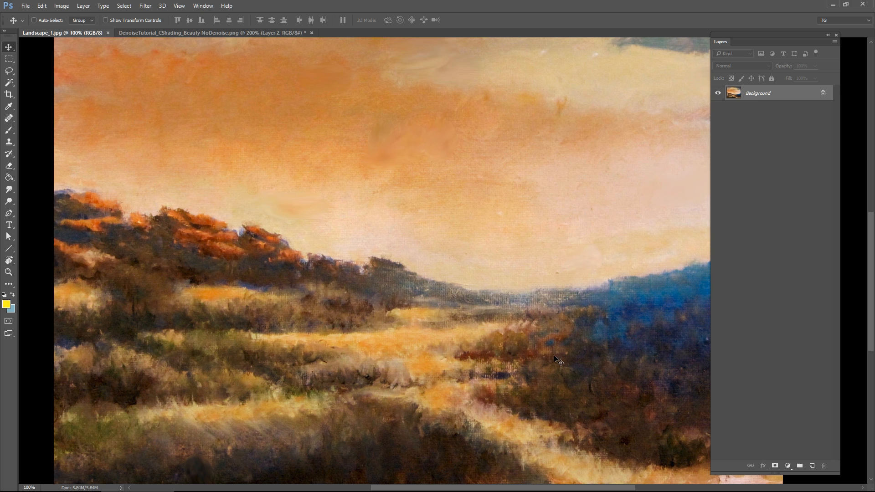
pyautogui.click(189, 32)
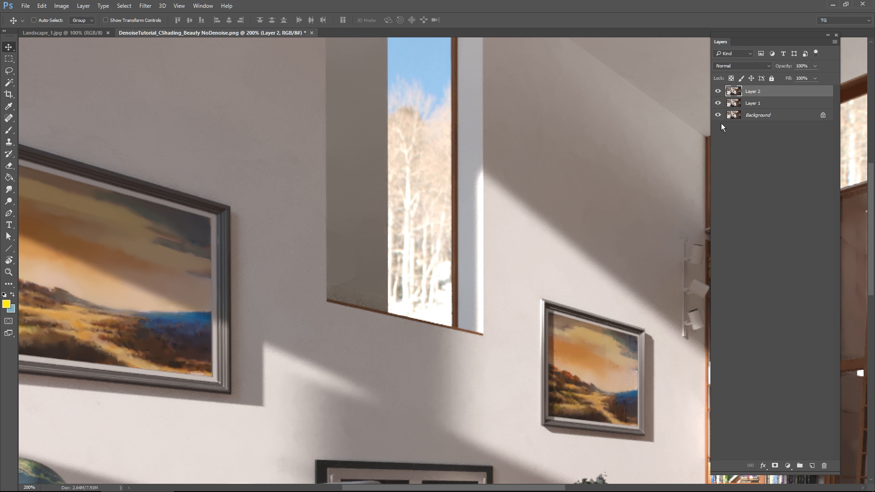
pyautogui.click(718, 91)
pyautogui.click(717, 91)
pyautogui.click(719, 91)
pyautogui.click(718, 91)
# Add a layer mask to Layer 2 and paint it black over the large wall painting to reveal the layer beneath
pyautogui.click(774, 465)
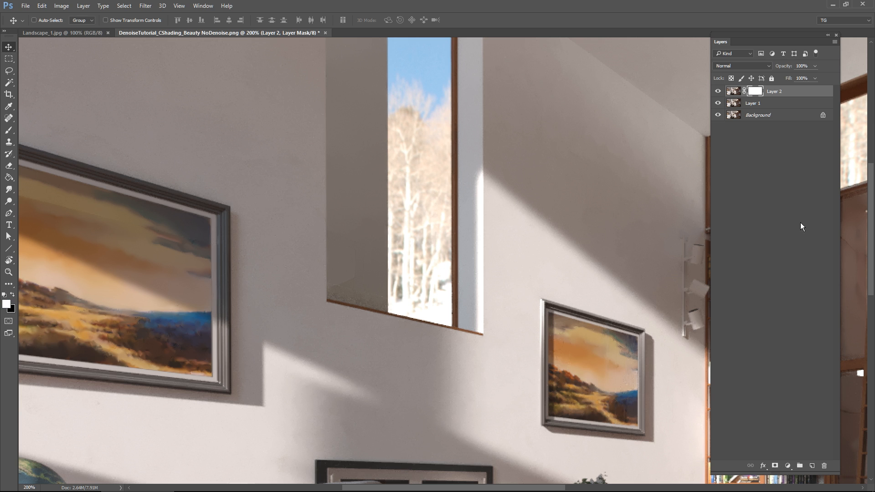
pyautogui.click(9, 131)
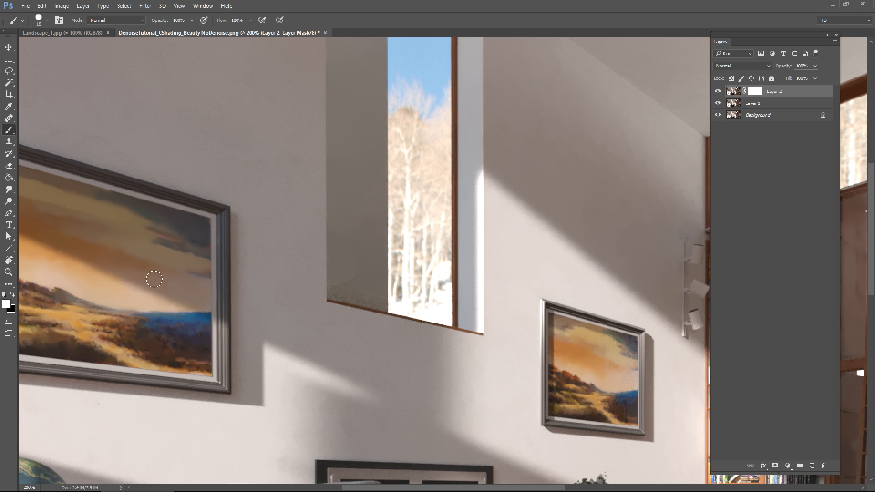
pyautogui.press('x')
pyautogui.moveTo(157, 356)
pyautogui.mouseDown()
pyautogui.moveTo(76, 307)
pyautogui.moveTo(163, 238)
pyautogui.mouseUp()
pyautogui.click(718, 104)
pyautogui.moveTo(478, 328)
pyautogui.mouseDown()
pyautogui.moveTo(364, 292)
pyautogui.moveTo(318, 243)
pyautogui.moveTo(273, 160)
pyautogui.mouseUp()
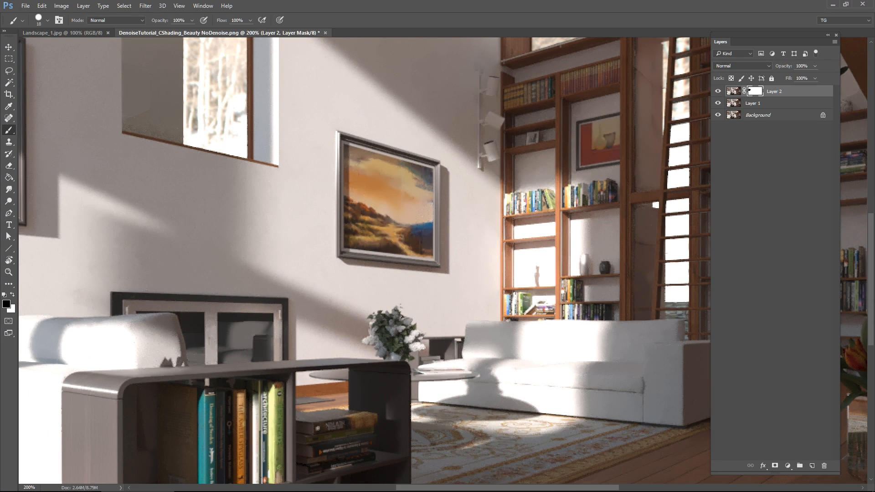
# Switch to 3ds Max, display the BEAUTY element in the frame buffer and store the current render in its history
pyautogui.click(210, 485)
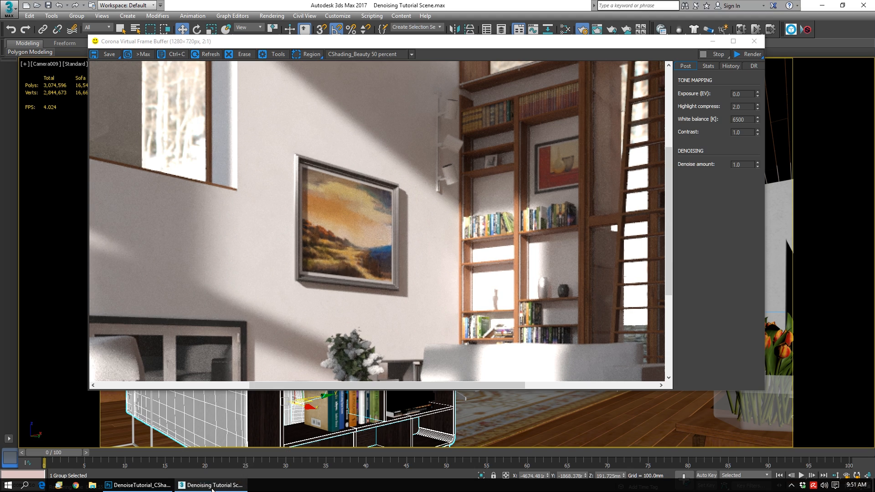
pyautogui.moveTo(628, 43); pyautogui.dragTo(612, 37)
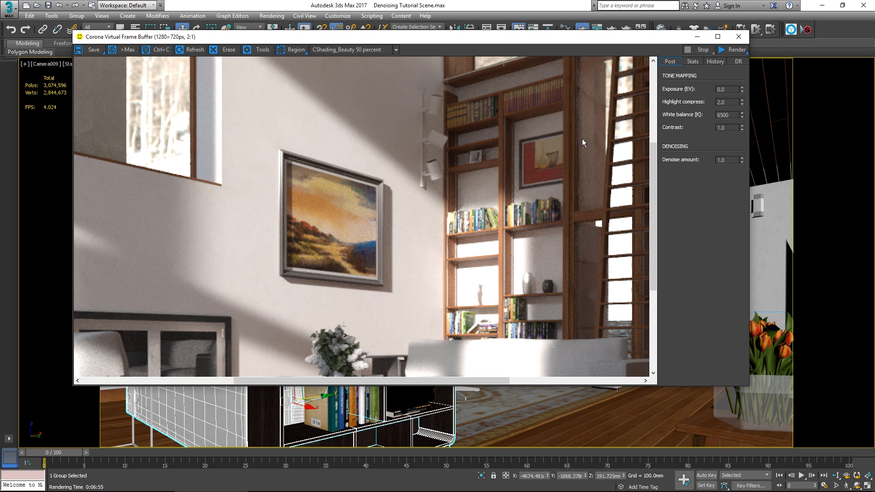
pyautogui.click(347, 49)
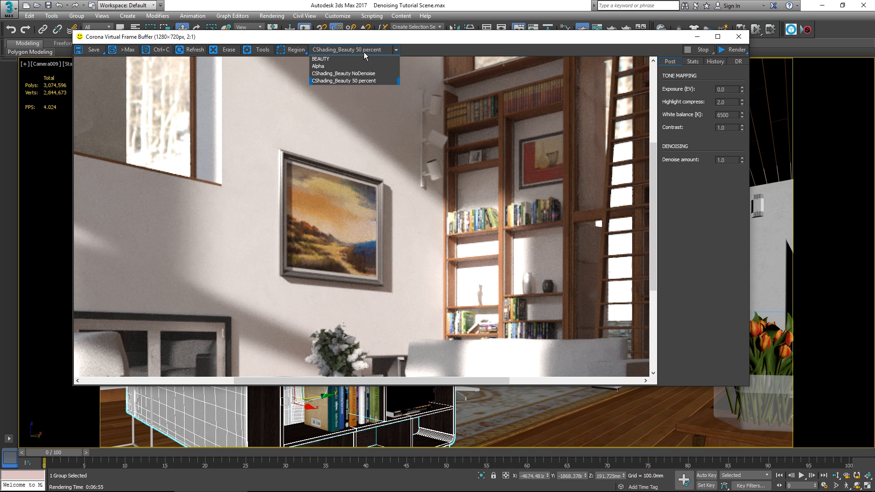
pyautogui.click(362, 59)
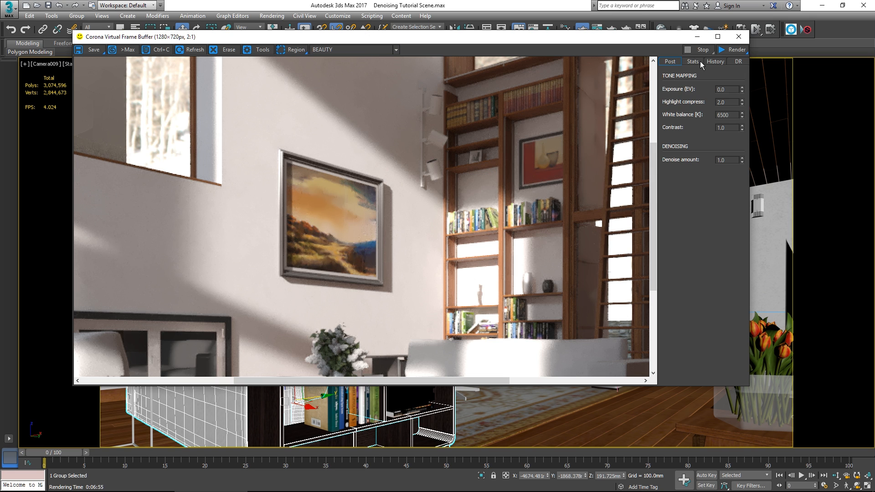
pyautogui.click(714, 61)
pyautogui.click(697, 76)
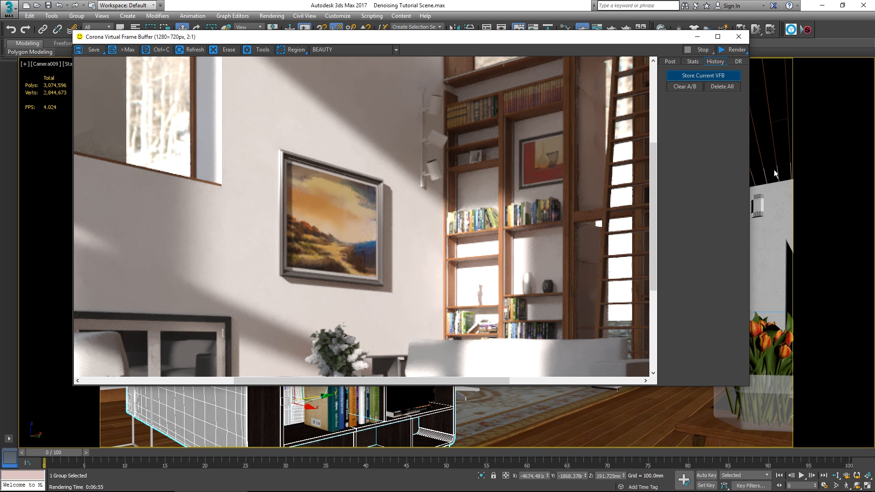
# Move the frame buffer aside, set the Denoise Radius to 4.0 in the render setup and render the scene again
pyautogui.click(669, 62)
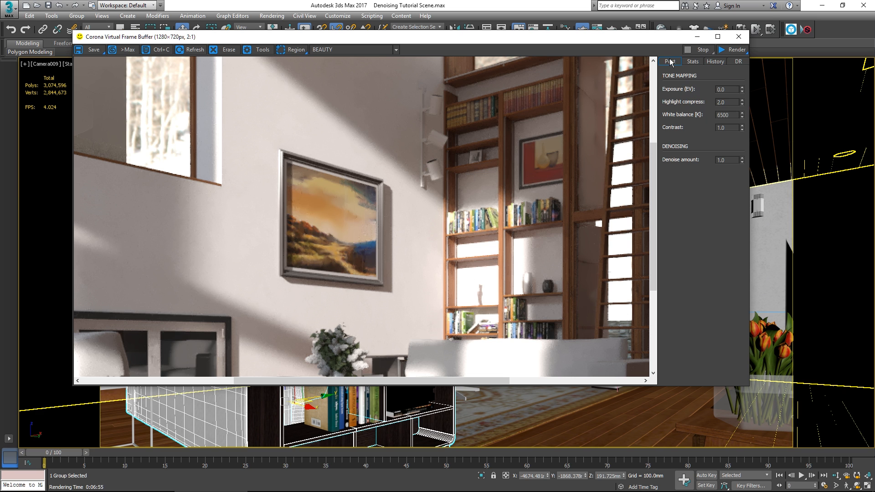
pyautogui.moveTo(621, 36); pyautogui.dragTo(583, 30)
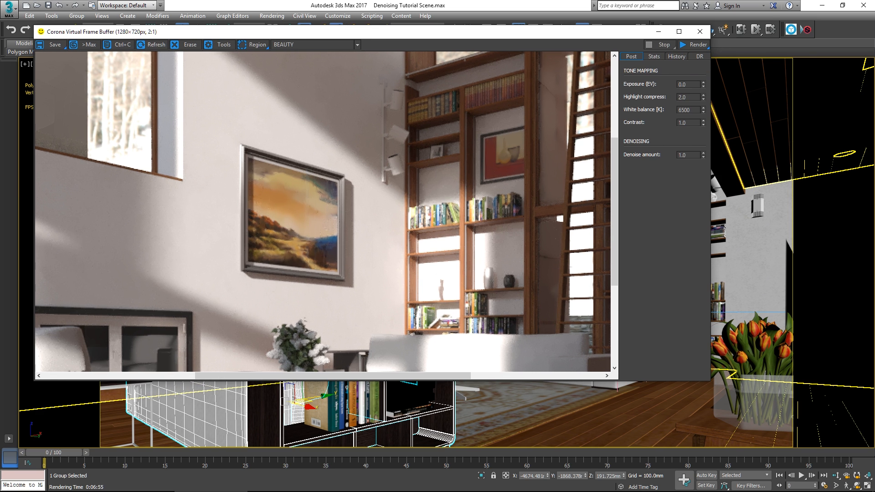
pyautogui.click(791, 30)
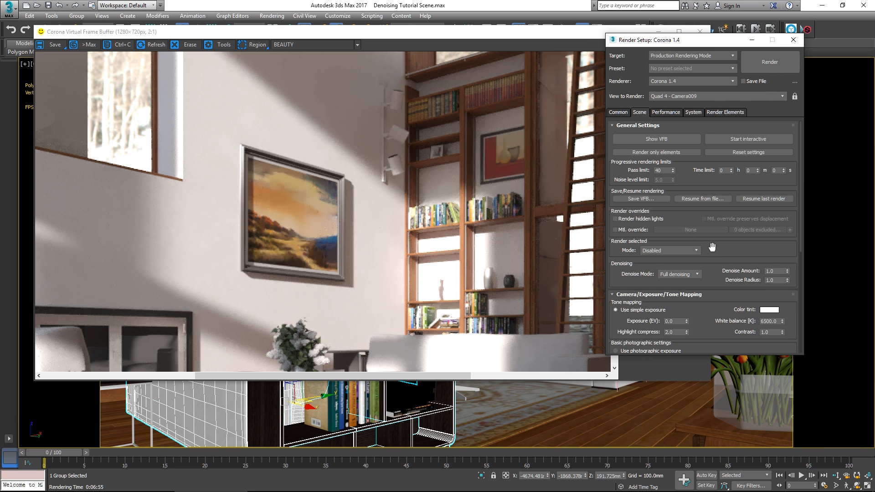
pyautogui.doubleClick(775, 279)
pyautogui.write('4')
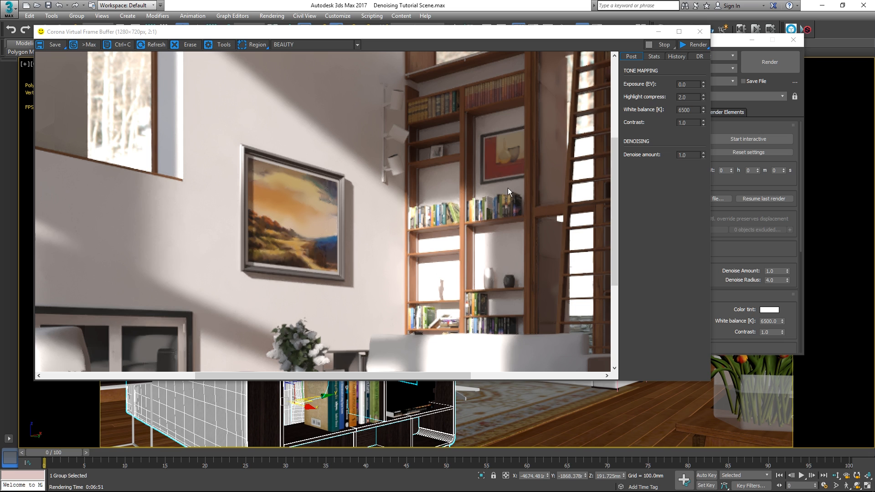
# Store the new render in the frame buffer history and mark it as A and the earlier one as B
pyautogui.click(677, 57)
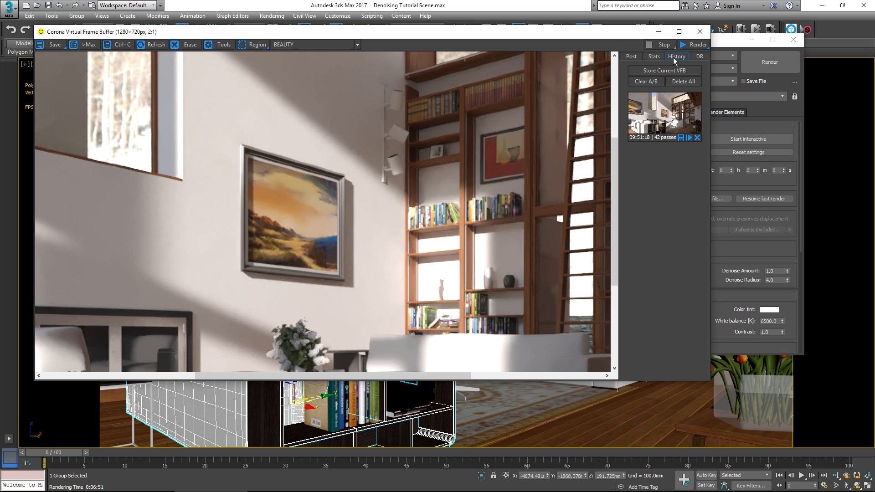
pyautogui.click(647, 73)
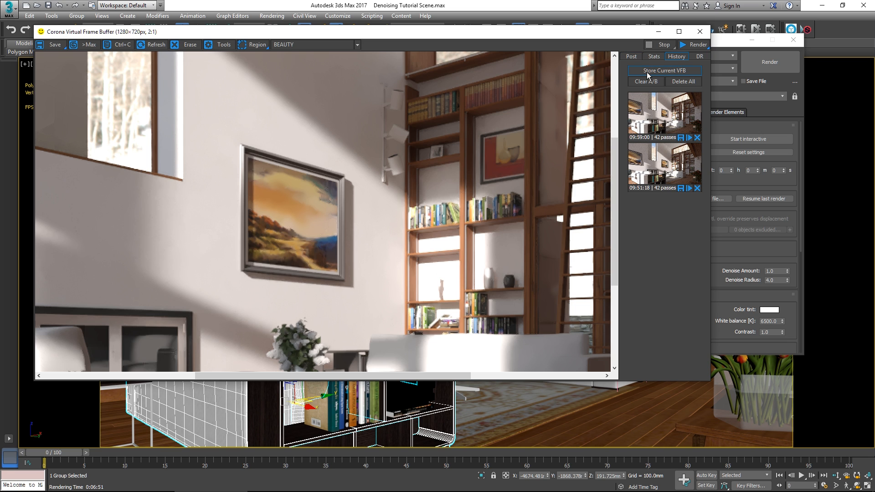
pyautogui.click(650, 125)
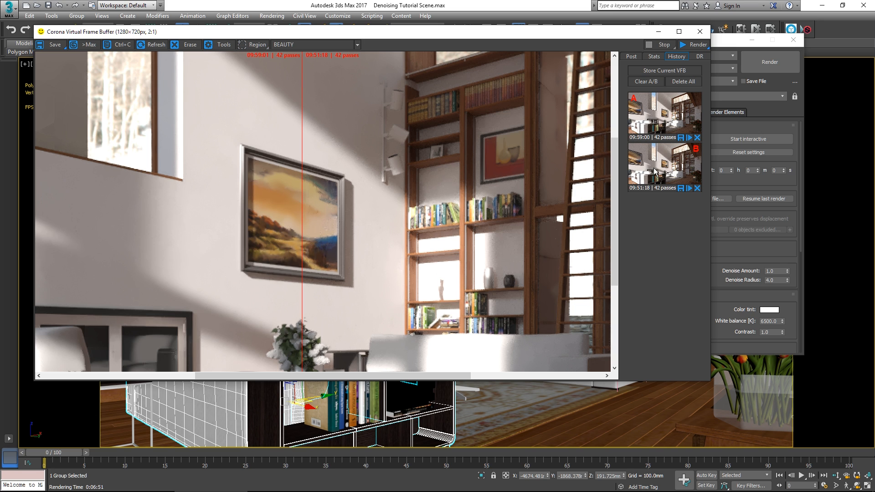
# Sweep the A/B divider across the small wall painting, zoomed to 4:1, to compare the two denoise radii
pyautogui.moveTo(302, 161); pyautogui.dragTo(295, 180)
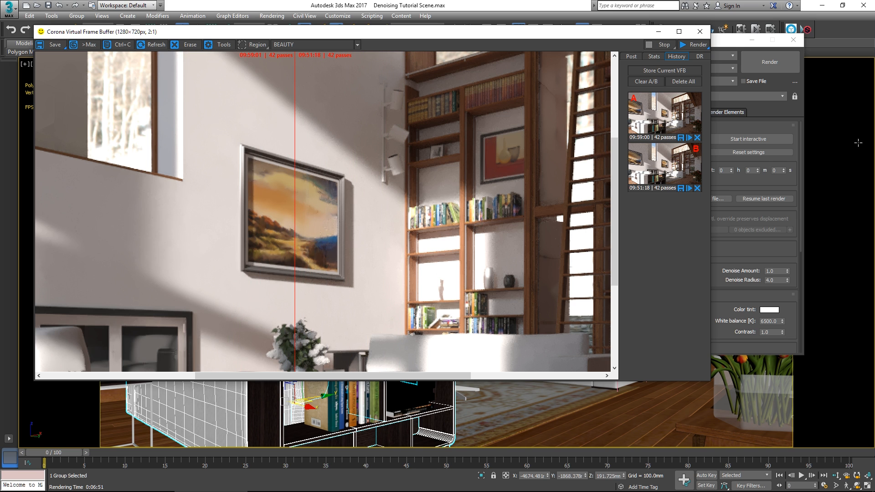
pyautogui.scroll(1, 295, 223)
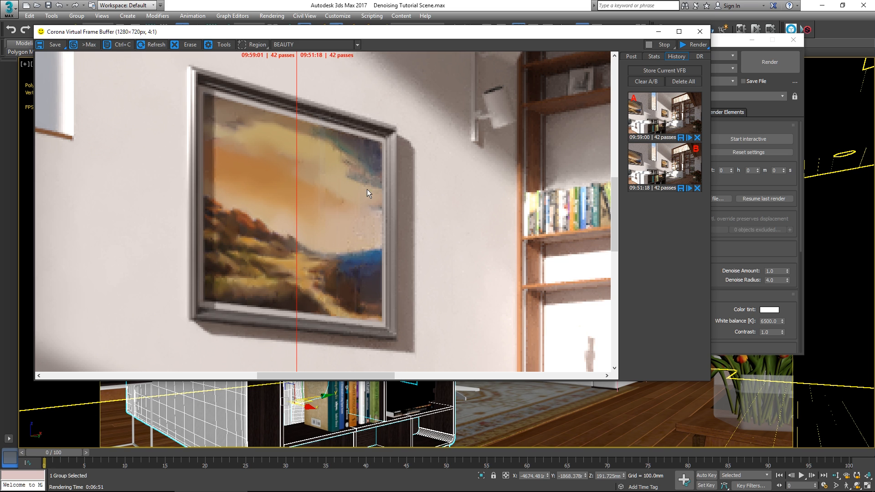
pyautogui.moveTo(297, 217); pyautogui.dragTo(442, 219)
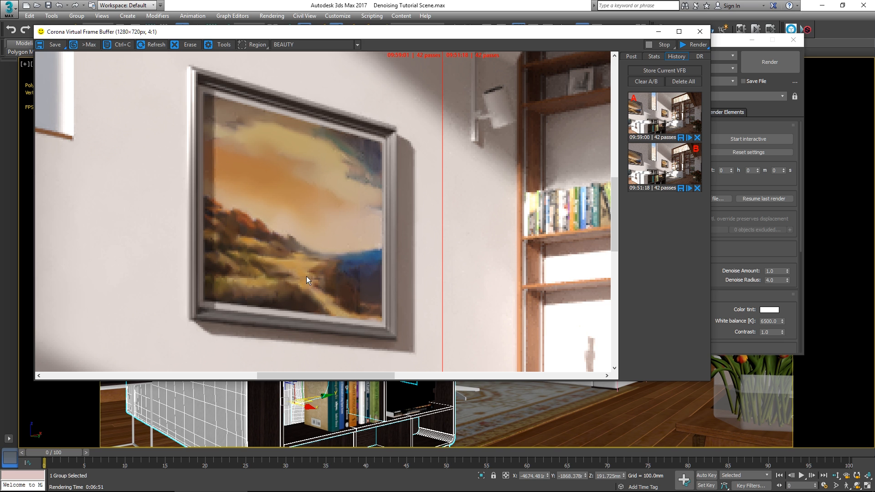
# Sweep the A/B divider across the wall painting and the adjoining bookshelves to compare detail between the two denoise radii
pyautogui.moveTo(444, 264); pyautogui.dragTo(283, 263)
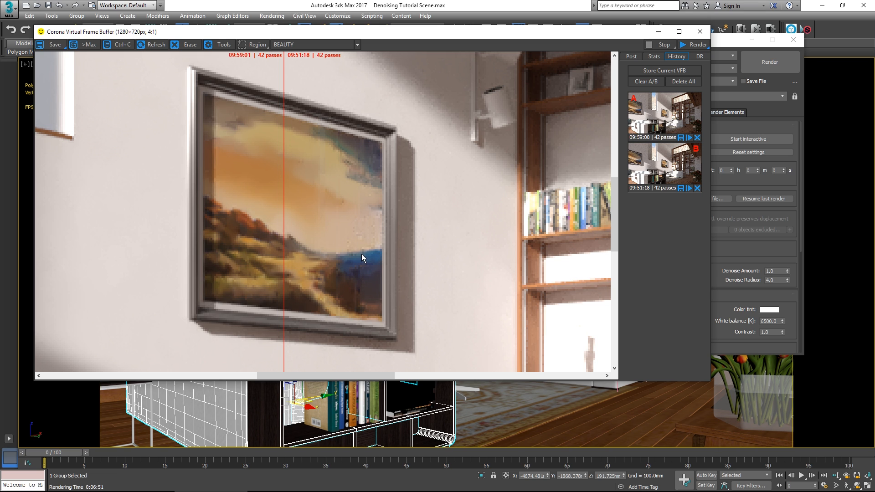
pyautogui.moveTo(303, 261); pyautogui.dragTo(556, 264)
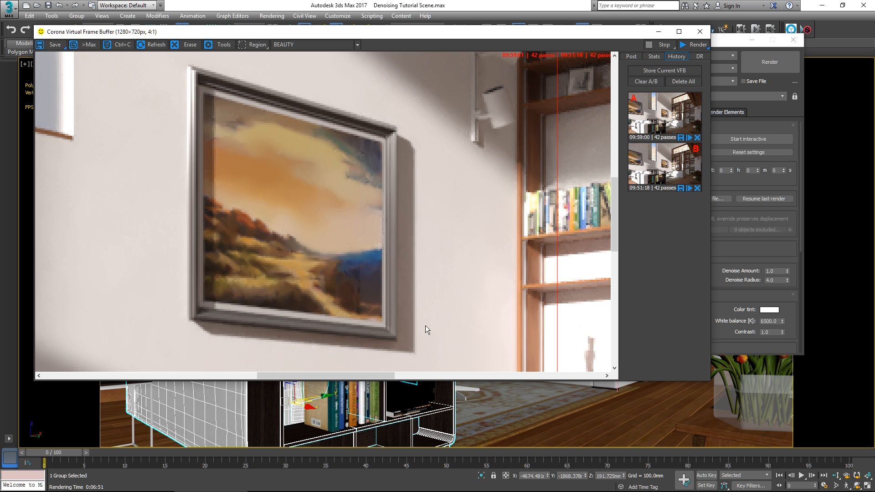
pyautogui.moveTo(381, 375); pyautogui.dragTo(441, 378)
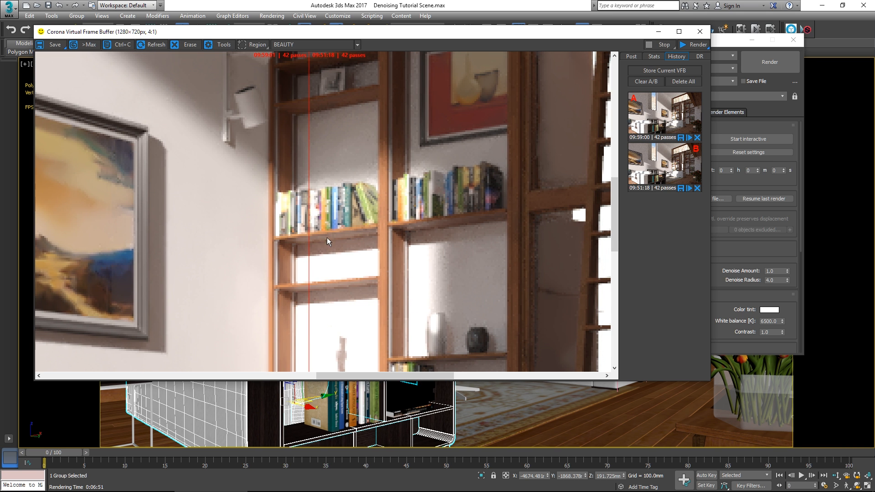
pyautogui.moveTo(309, 230); pyautogui.dragTo(539, 267)
# Compare the two renders along the white sofa's seams and shadowed end by shifting the A/B divider over them
pyautogui.moveTo(614, 236); pyautogui.dragTo(611, 305)
pyautogui.moveTo(542, 271); pyautogui.dragTo(569, 272)
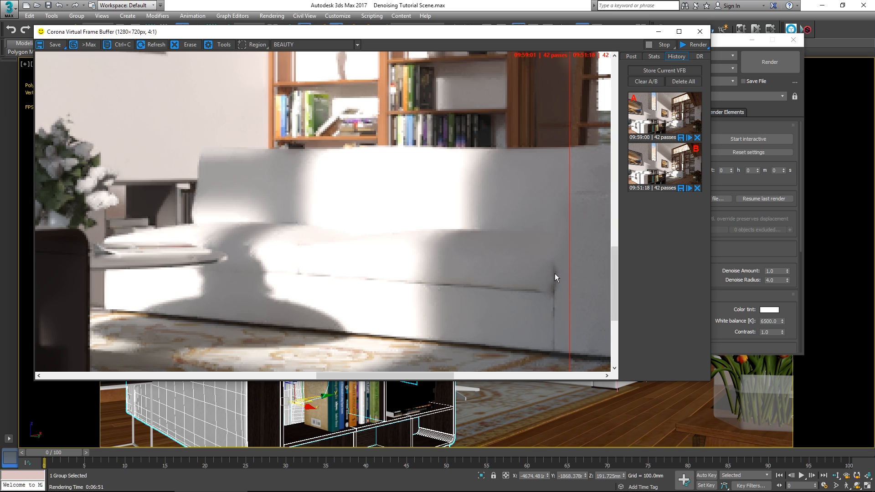
pyautogui.moveTo(568, 274); pyautogui.dragTo(495, 274)
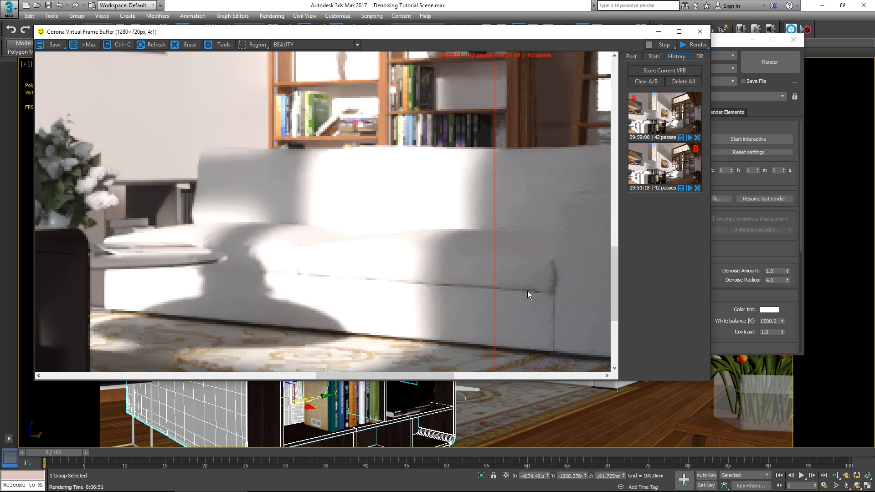
pyautogui.moveTo(495, 273)
pyautogui.mouseDown()
pyautogui.moveTo(571, 277)
pyautogui.moveTo(522, 283)
pyautogui.moveTo(572, 285)
pyautogui.moveTo(503, 285)
pyautogui.moveTo(580, 286)
pyautogui.moveTo(501, 288)
pyautogui.mouseUp()
# Move the A/B divider over the patterned rug and its border to compare how each denoise radius treats the texture
pyautogui.moveTo(611, 263); pyautogui.dragTo(613, 307)
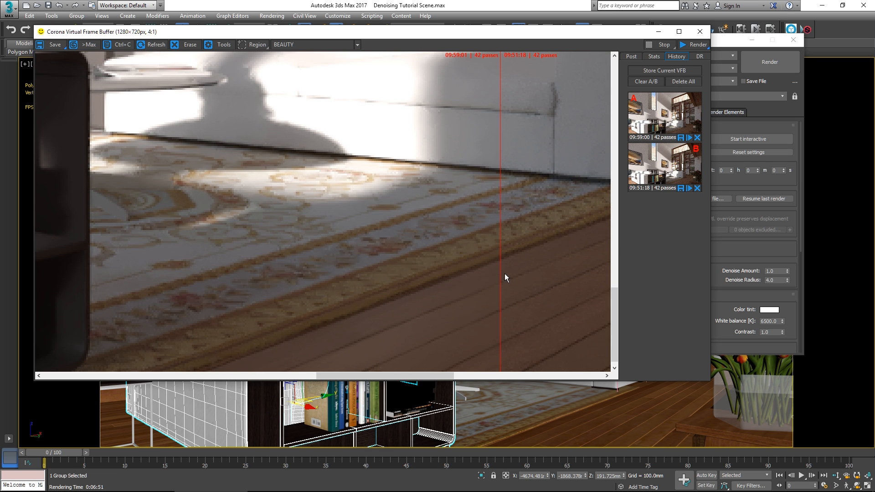
pyautogui.moveTo(502, 272)
pyautogui.mouseDown()
pyautogui.moveTo(257, 274)
pyautogui.moveTo(511, 273)
pyautogui.mouseUp()
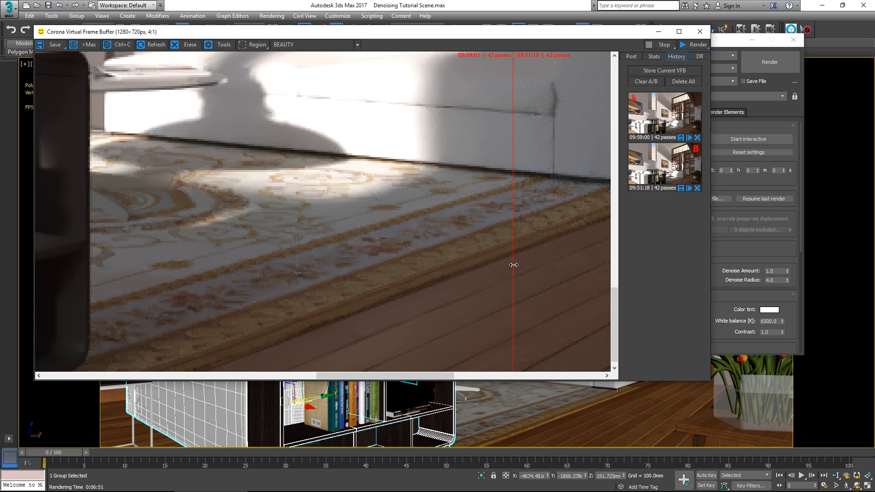
pyautogui.moveTo(513, 265); pyautogui.dragTo(461, 247)
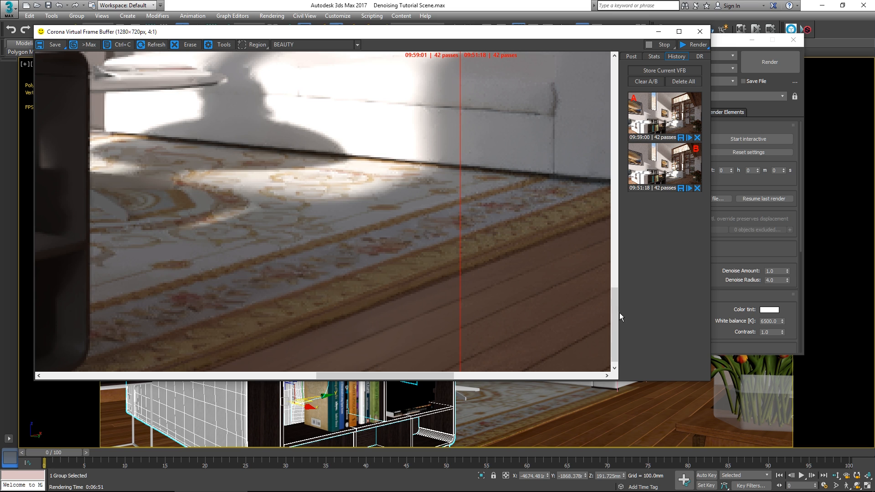
# Sweep the A/B divider repeatedly over the wooden floor and the sofa's corner to compare the two denoise radii
pyautogui.moveTo(439, 376); pyautogui.dragTo(478, 376)
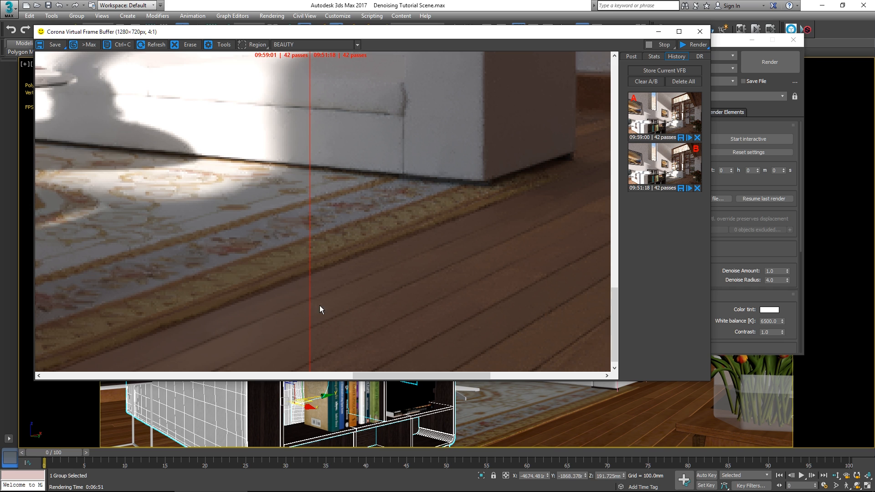
pyautogui.moveTo(308, 307); pyautogui.dragTo(284, 309)
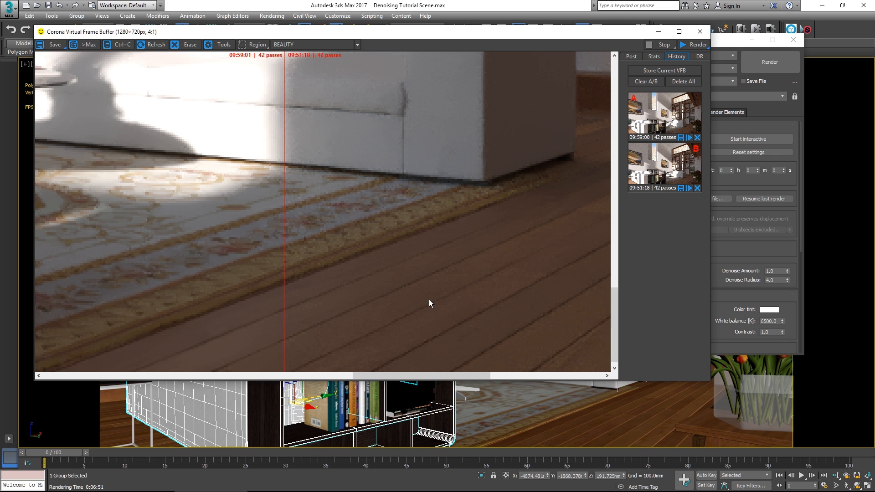
pyautogui.moveTo(283, 316); pyautogui.dragTo(574, 312)
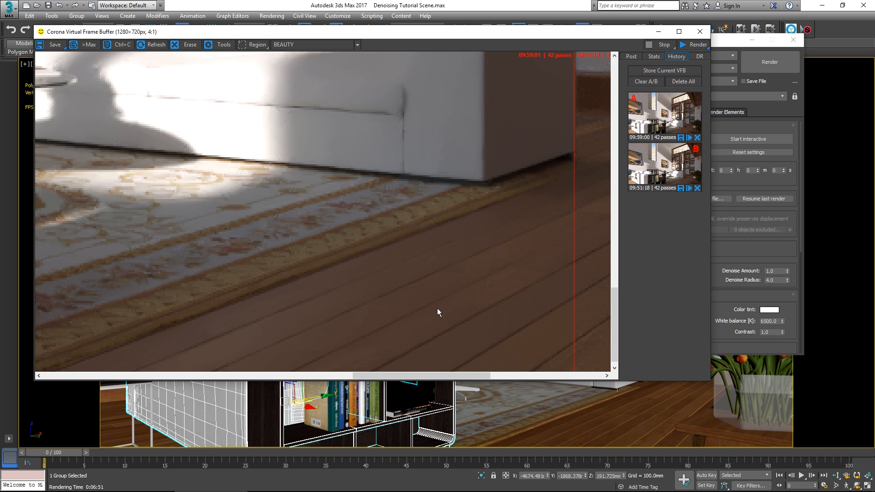
pyautogui.moveTo(574, 280); pyautogui.dragTo(492, 314)
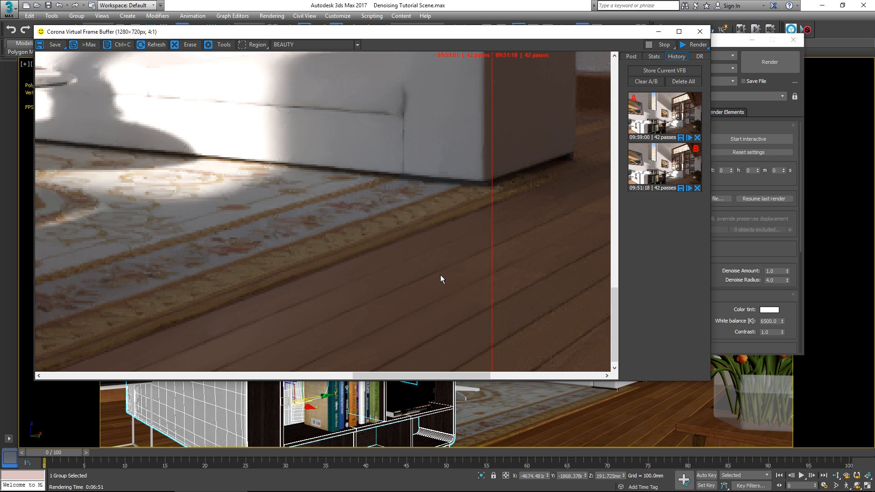
pyautogui.moveTo(491, 256); pyautogui.dragTo(314, 275)
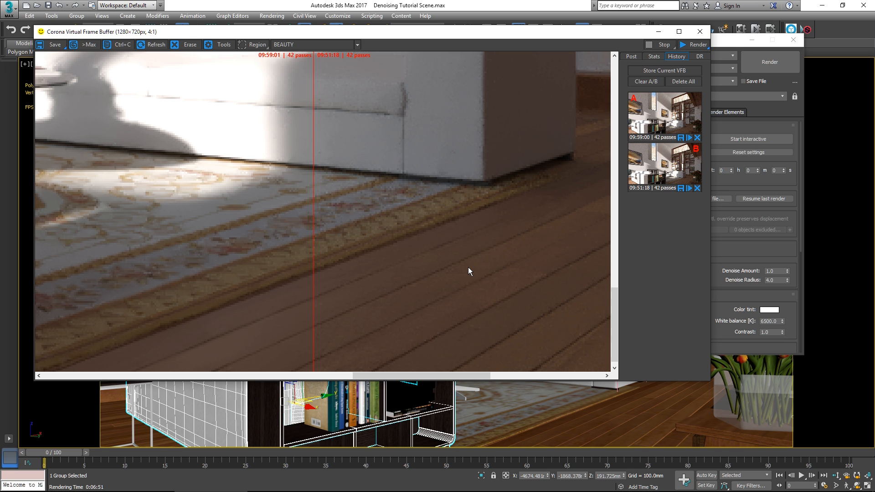
pyautogui.moveTo(314, 252); pyautogui.dragTo(532, 259)
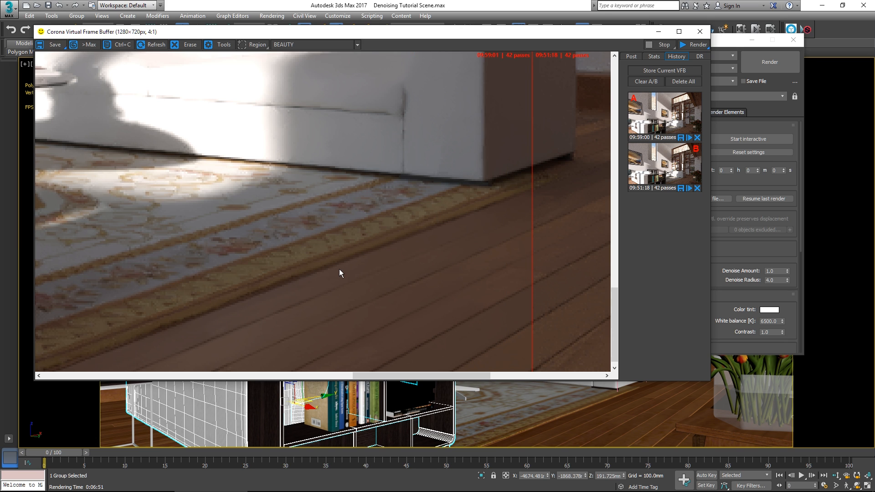
pyautogui.moveTo(532, 253); pyautogui.dragTo(405, 254)
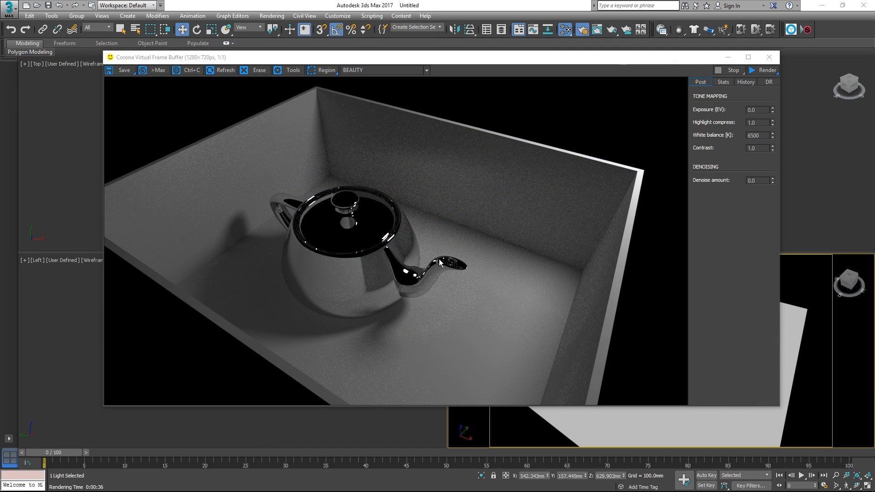
# Vary the Denoise amount of the teapot render while examining the noise around the spout, ending at 1.0
pyautogui.scroll(3, 438, 259)
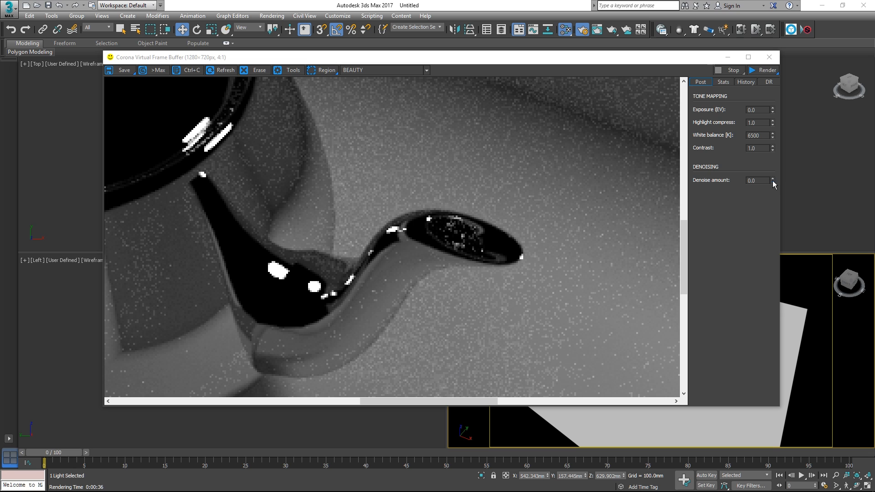
pyautogui.moveTo(772, 181); pyautogui.dragTo(775, 171)
pyautogui.moveTo(779, 127); pyautogui.dragTo(770, 294)
pyautogui.moveTo(764, 157); pyautogui.dragTo(770, 180)
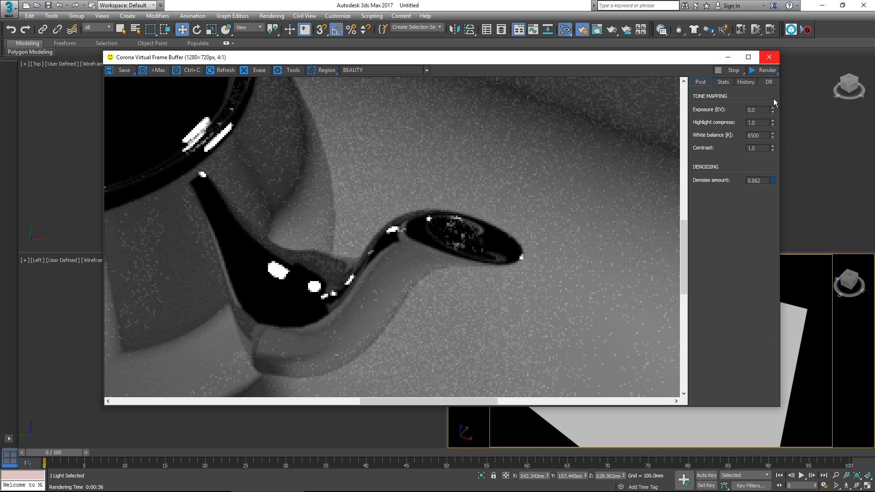
pyautogui.moveTo(779, 225); pyautogui.dragTo(780, 223)
pyautogui.moveTo(774, 92); pyautogui.dragTo(773, 63)
# Store the current teapot render in the frame buffer history and mark it as A and the earlier one as B
pyautogui.click(742, 84)
pyautogui.click(727, 94)
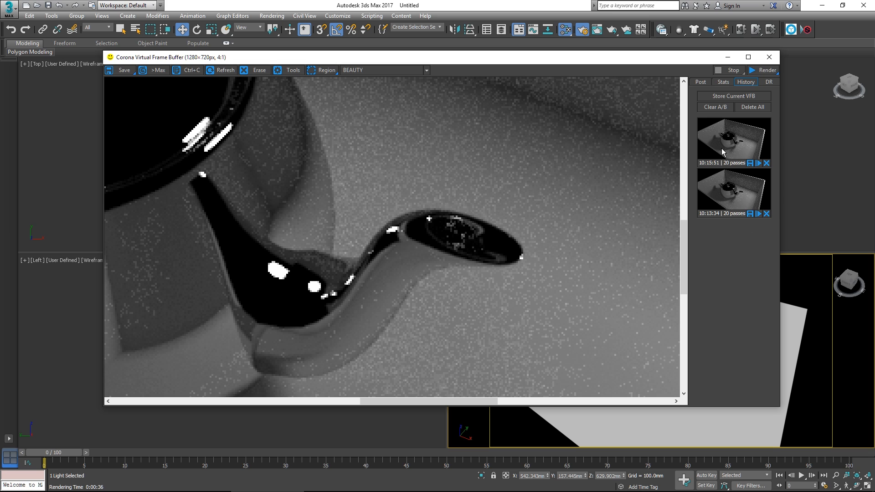
pyautogui.click(721, 141)
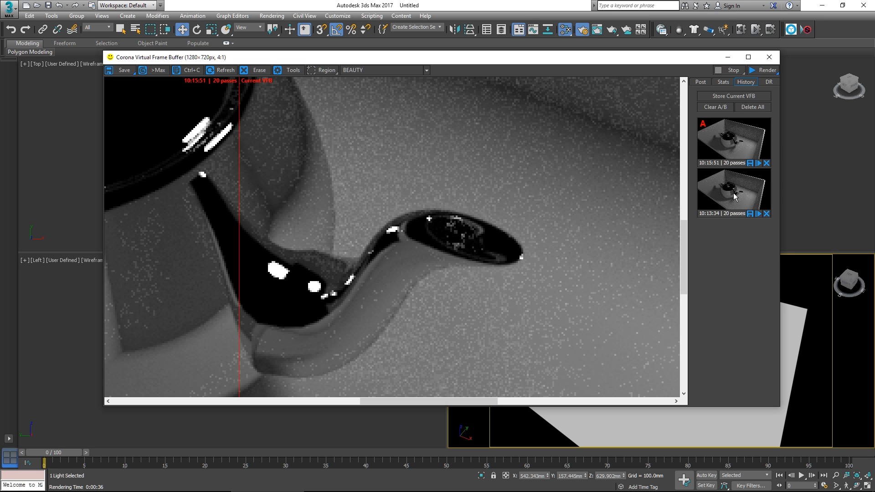
pyautogui.click(735, 195)
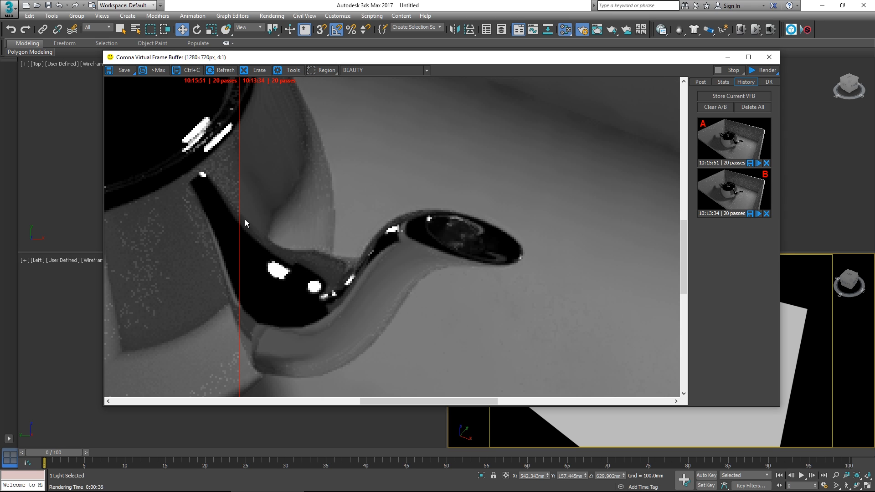
# Compare the two teapot renders with the A/B divider across the spout, the back wall and the box floor
pyautogui.scroll(-1, 533, 254)
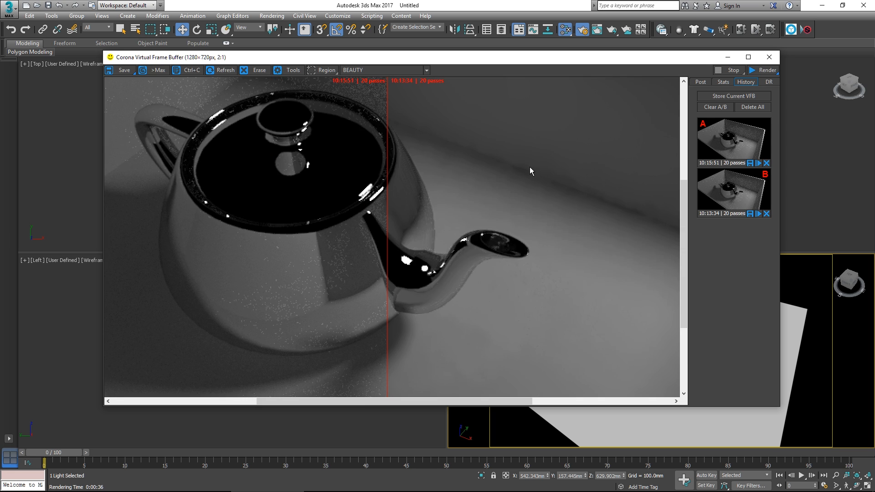
pyautogui.scroll(-1, 530, 171)
pyautogui.moveTo(395, 196); pyautogui.dragTo(479, 233)
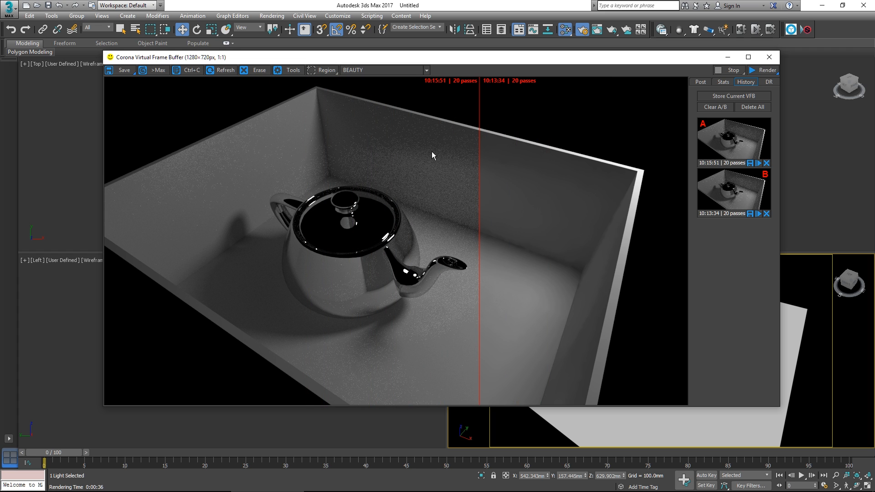
pyautogui.scroll(1, 433, 194)
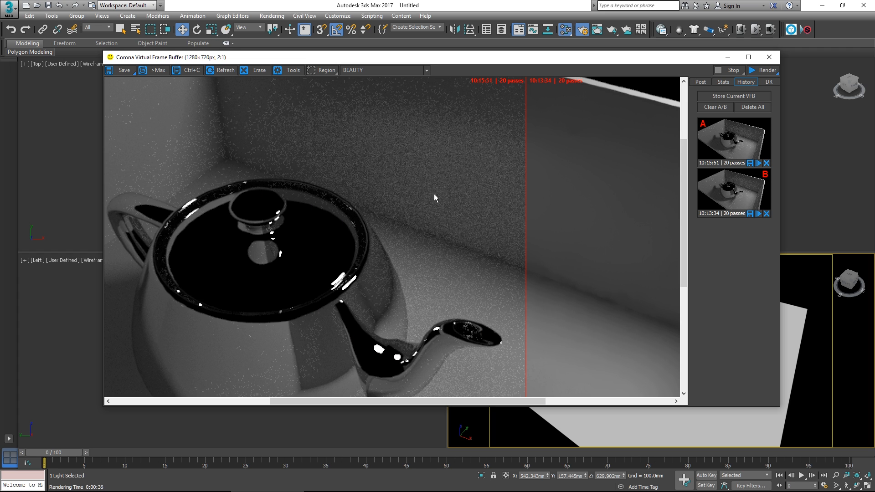
pyautogui.moveTo(529, 217); pyautogui.dragTo(551, 257)
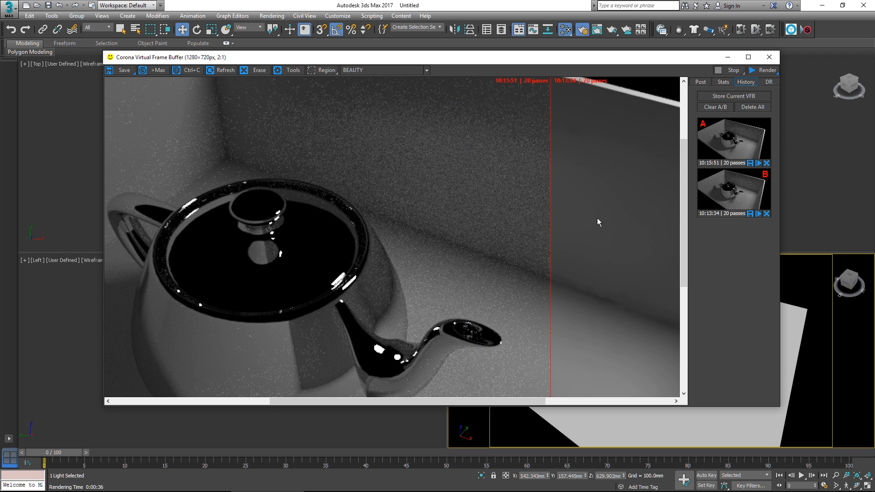
# Clear the A/B comparison of the teapot renders and set the Denoise amount to 0.0
pyautogui.click(700, 82)
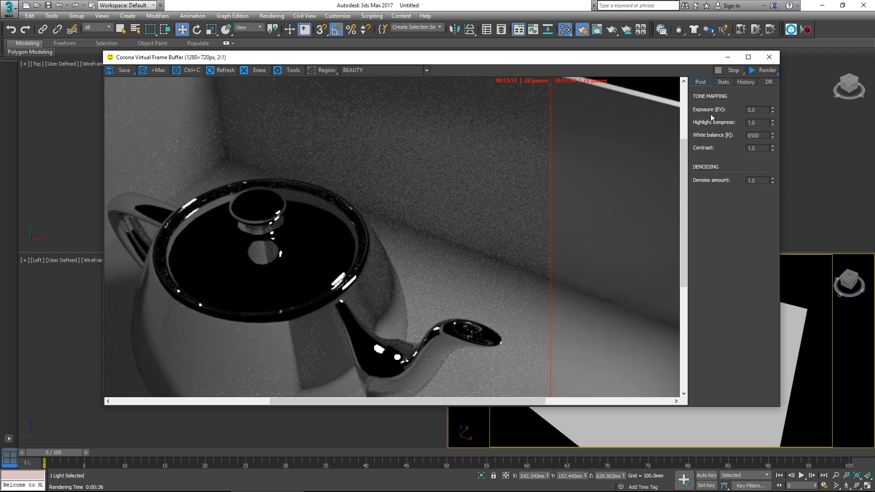
pyautogui.click(741, 83)
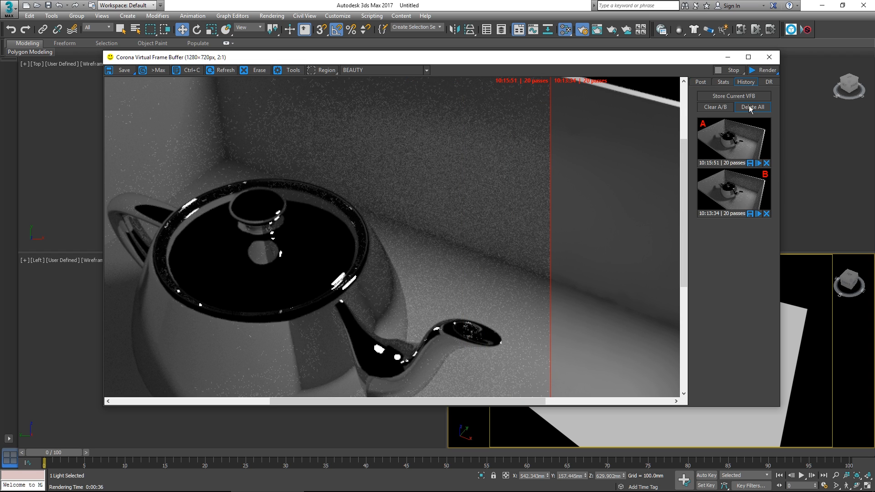
pyautogui.click(725, 108)
pyautogui.click(702, 83)
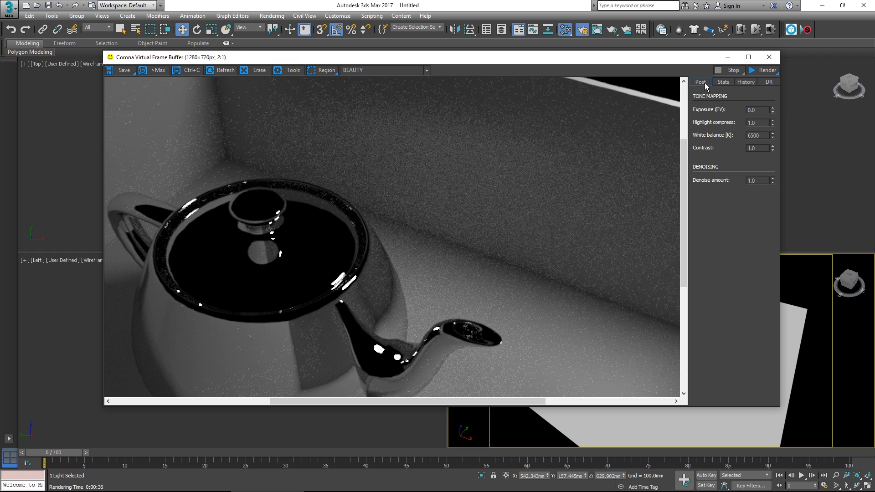
pyautogui.moveTo(772, 181)
pyautogui.mouseDown()
pyautogui.moveTo(764, 360)
pyautogui.moveTo(774, 197)
pyautogui.mouseUp()
pyautogui.moveTo(772, 182); pyautogui.dragTo(765, 332)
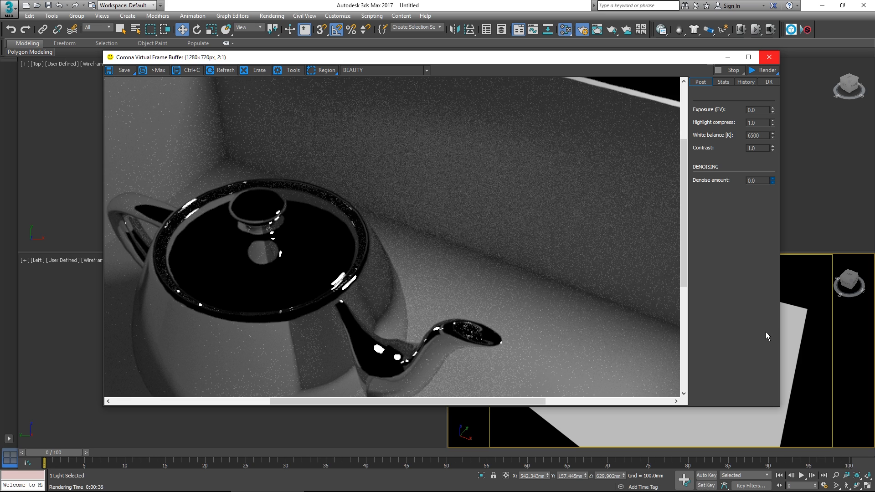